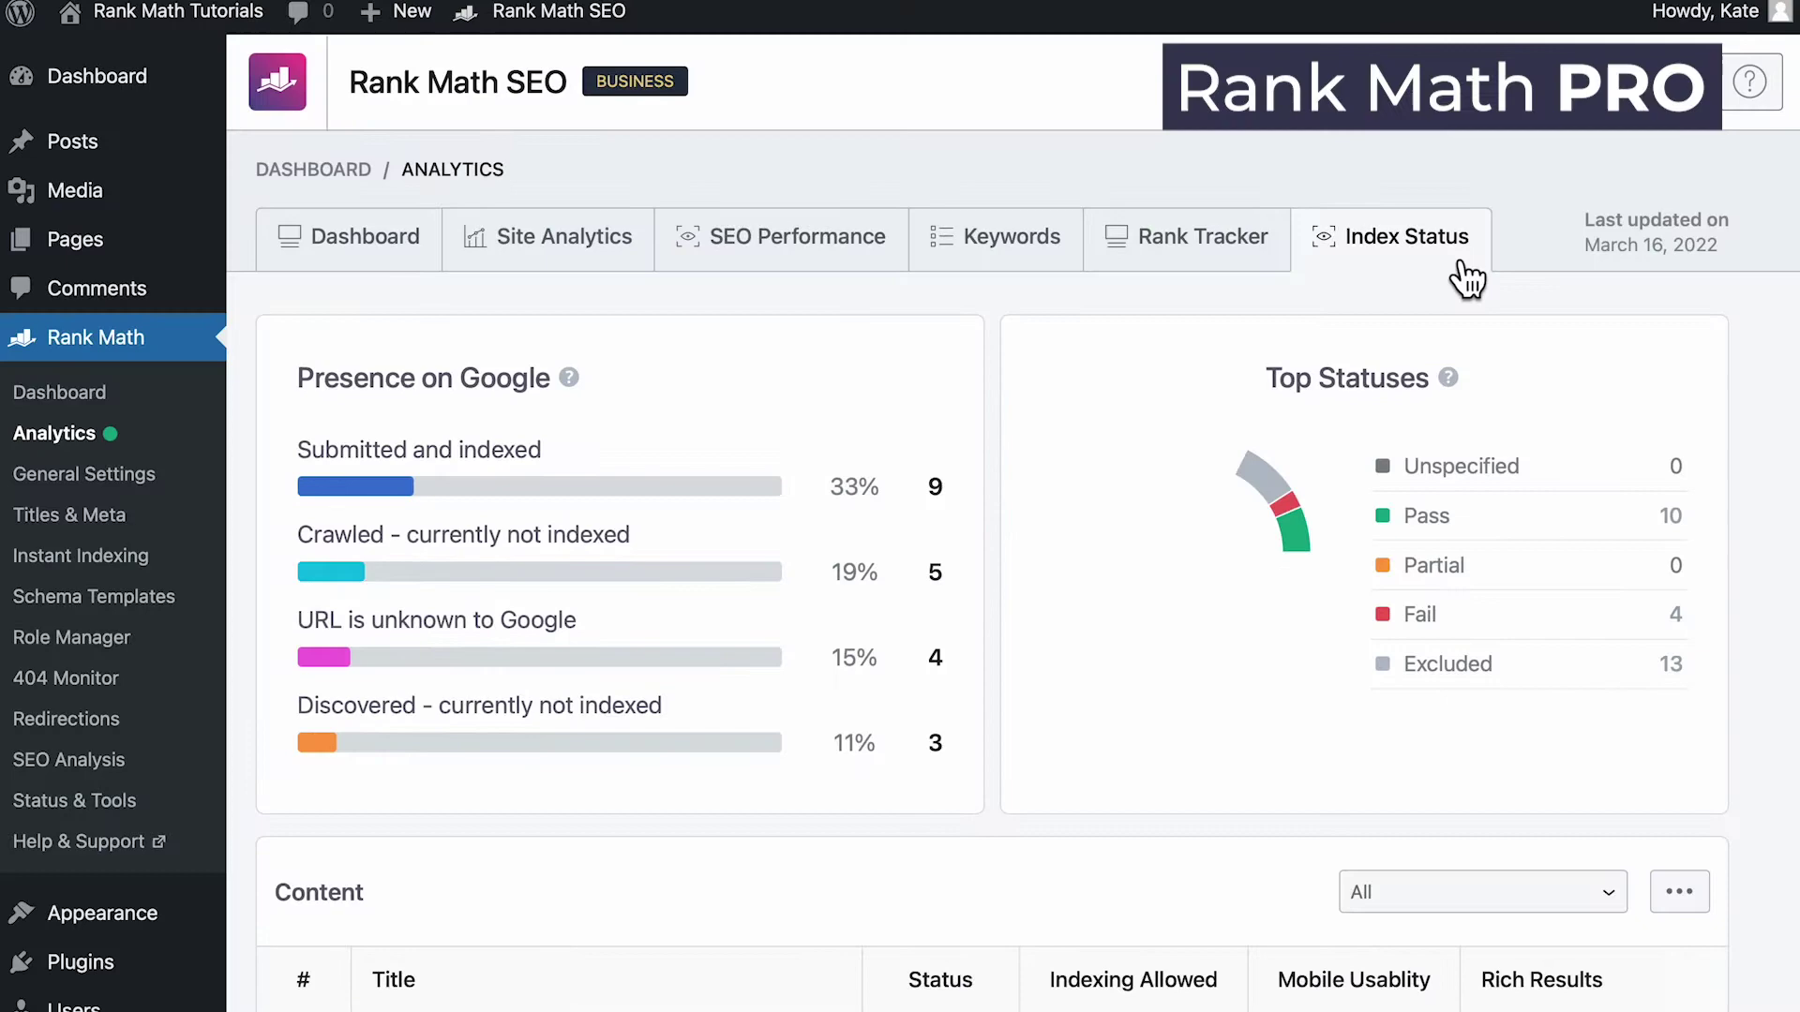
Step: Scroll the Index Status table to find the noindex post 'Content AI: Rank Math's New and Best Feature'
scroll(900, 525, "down", 5)
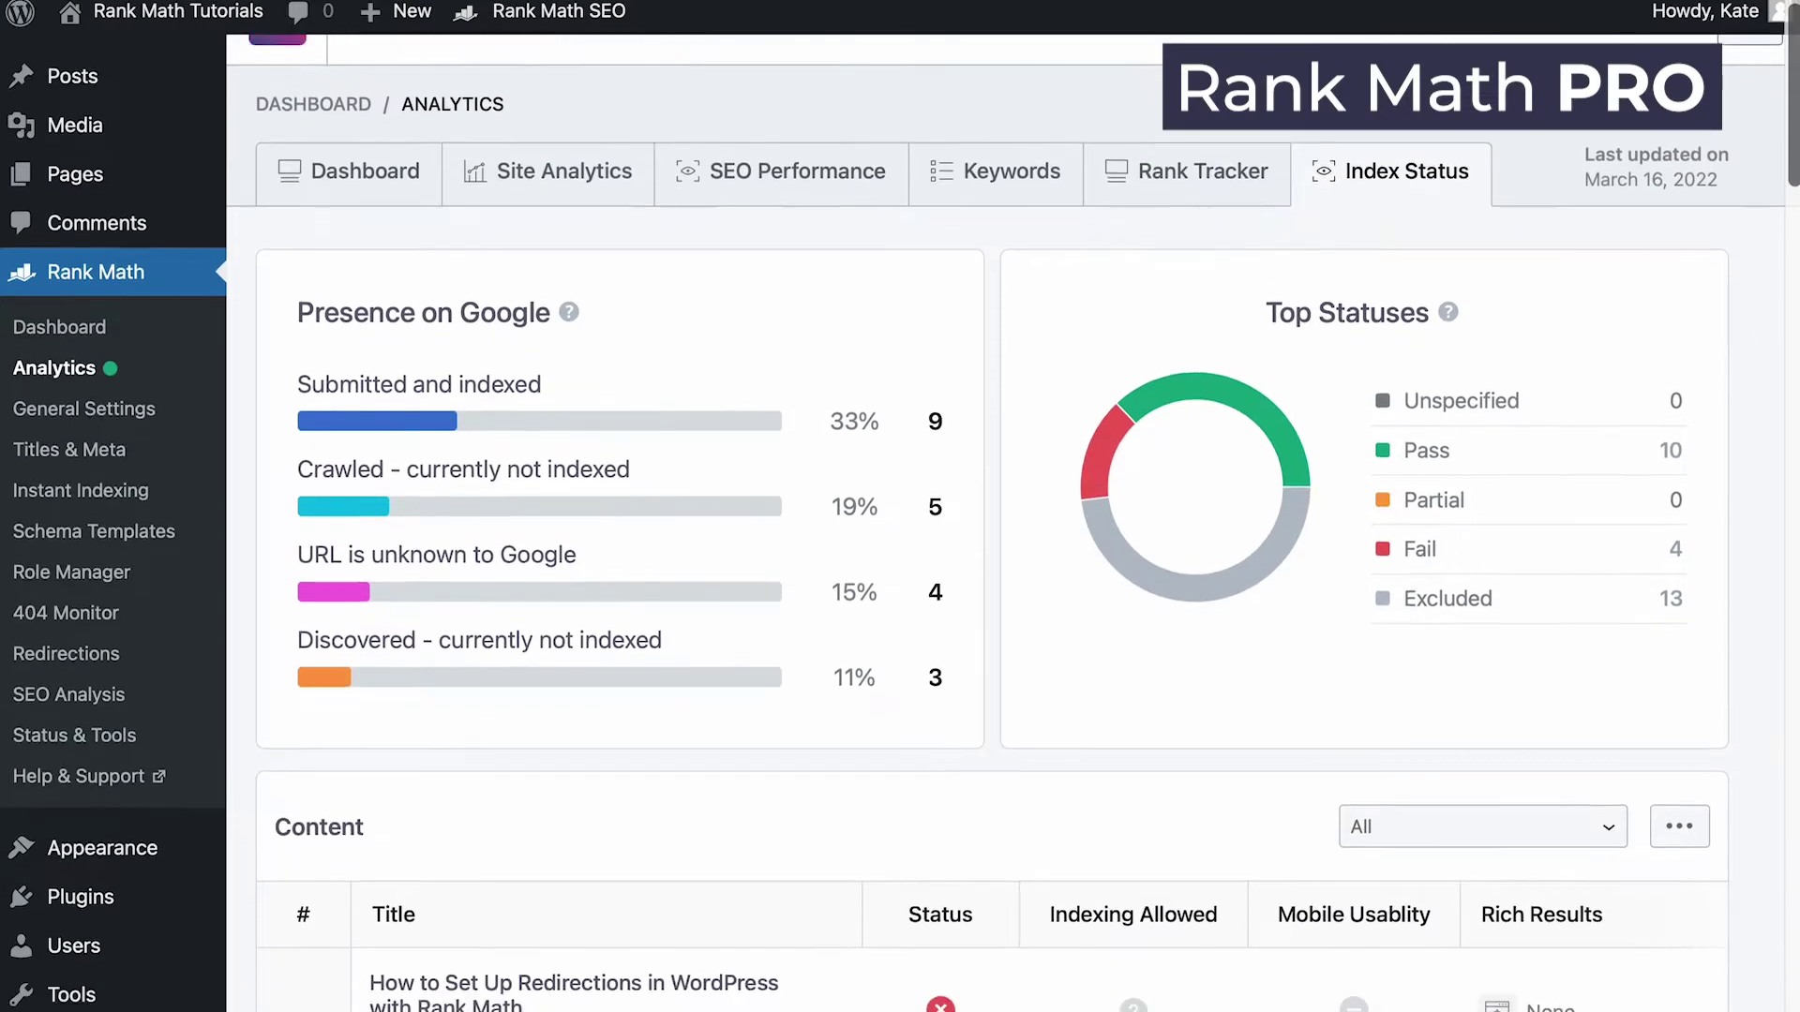
scroll(900, 525, "down", 7)
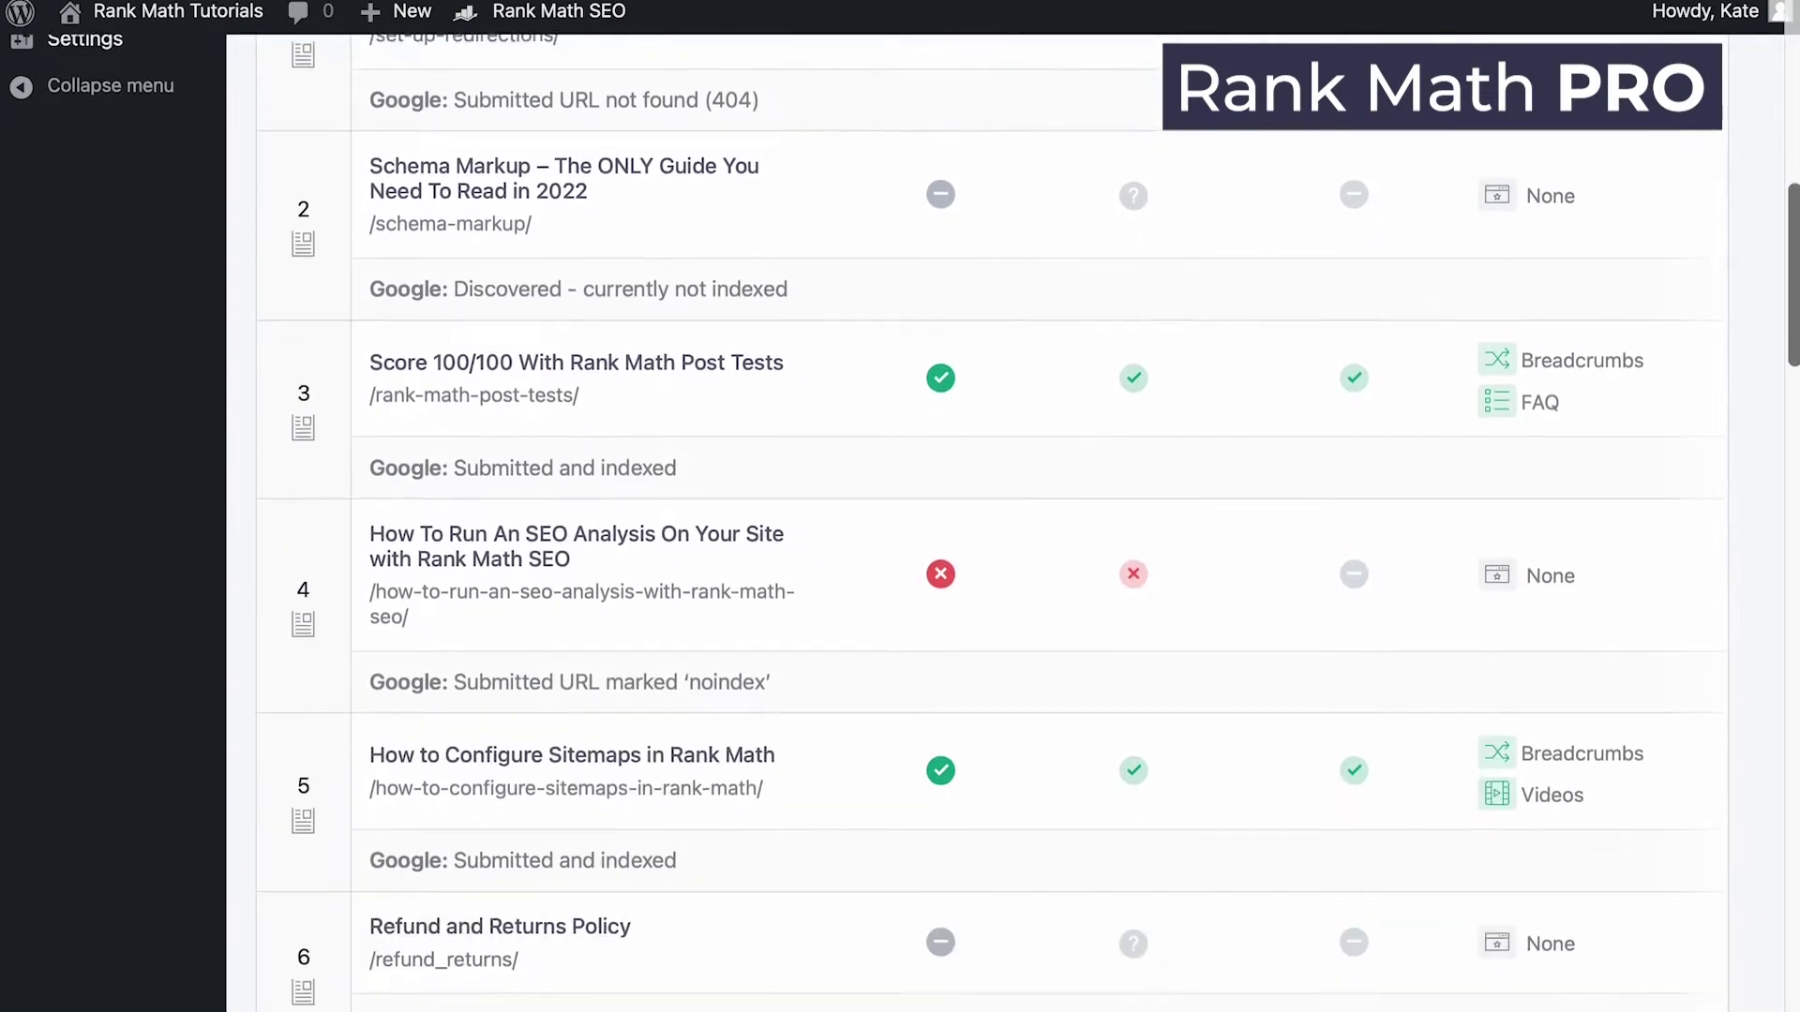
scroll(900, 525, "down", 3)
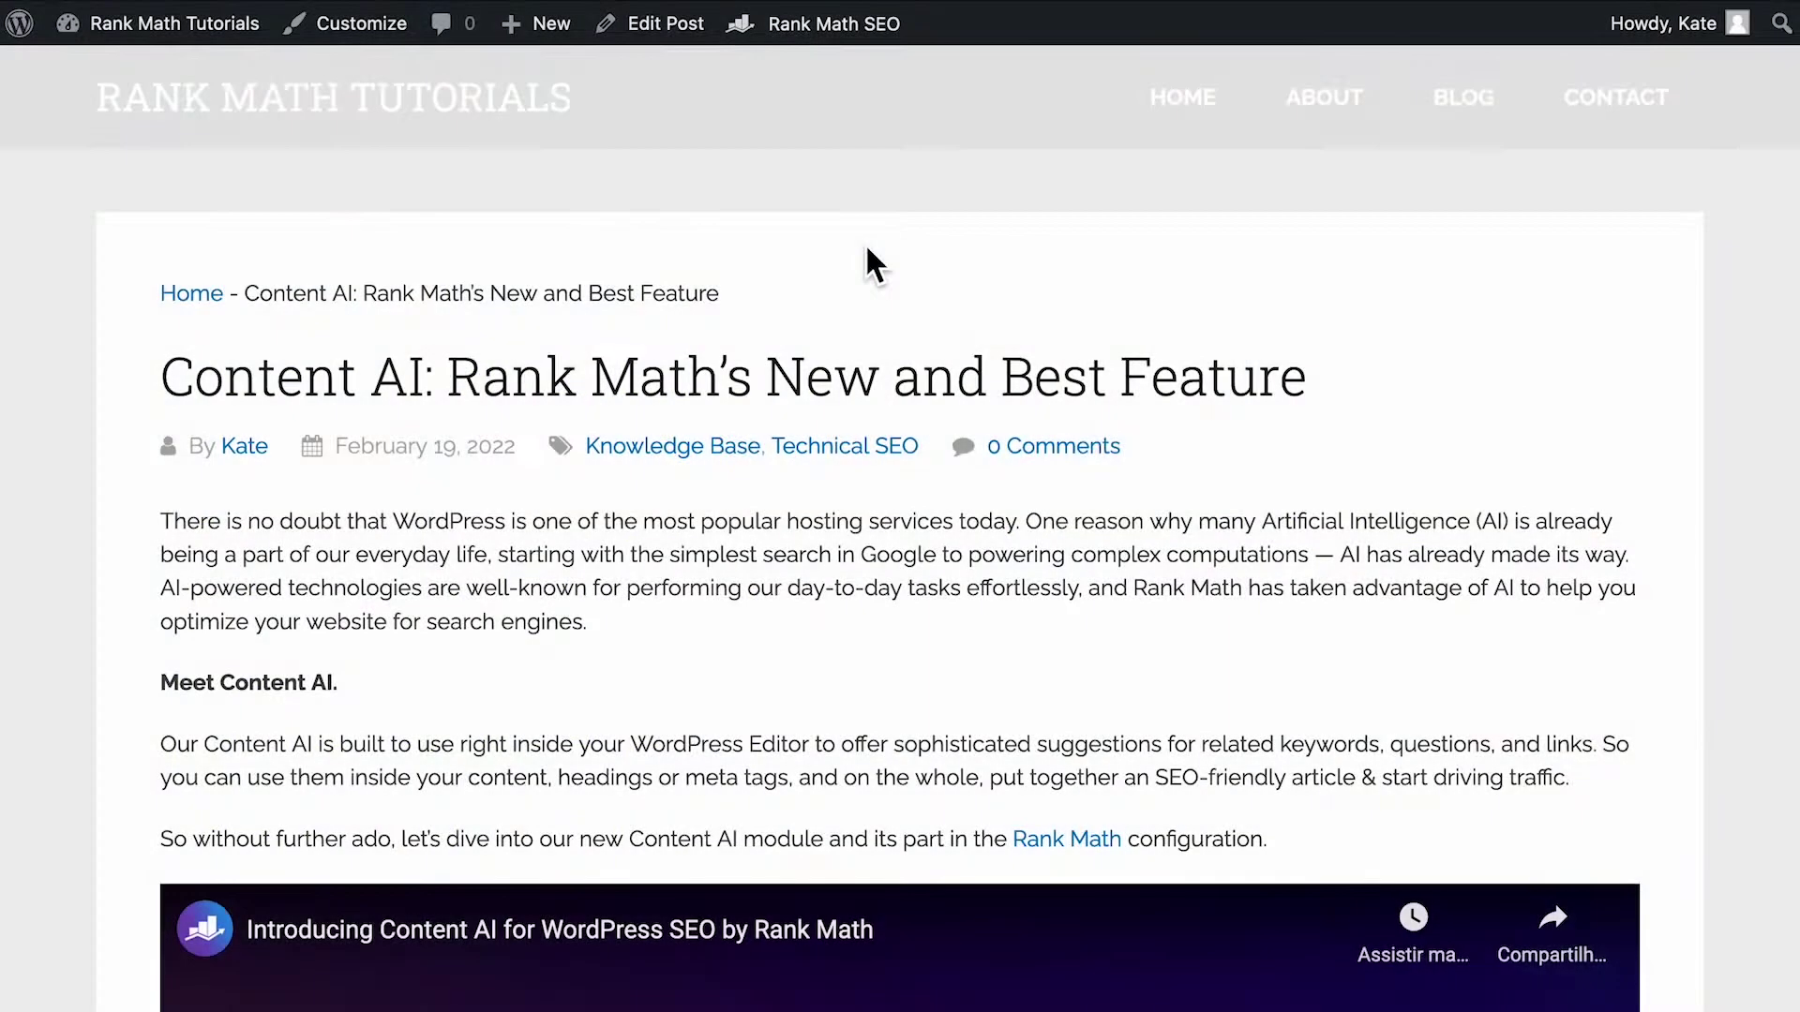
Step: View the post's HTML source and search it for 'noindex' to find the robots tag
right_click(864, 249)
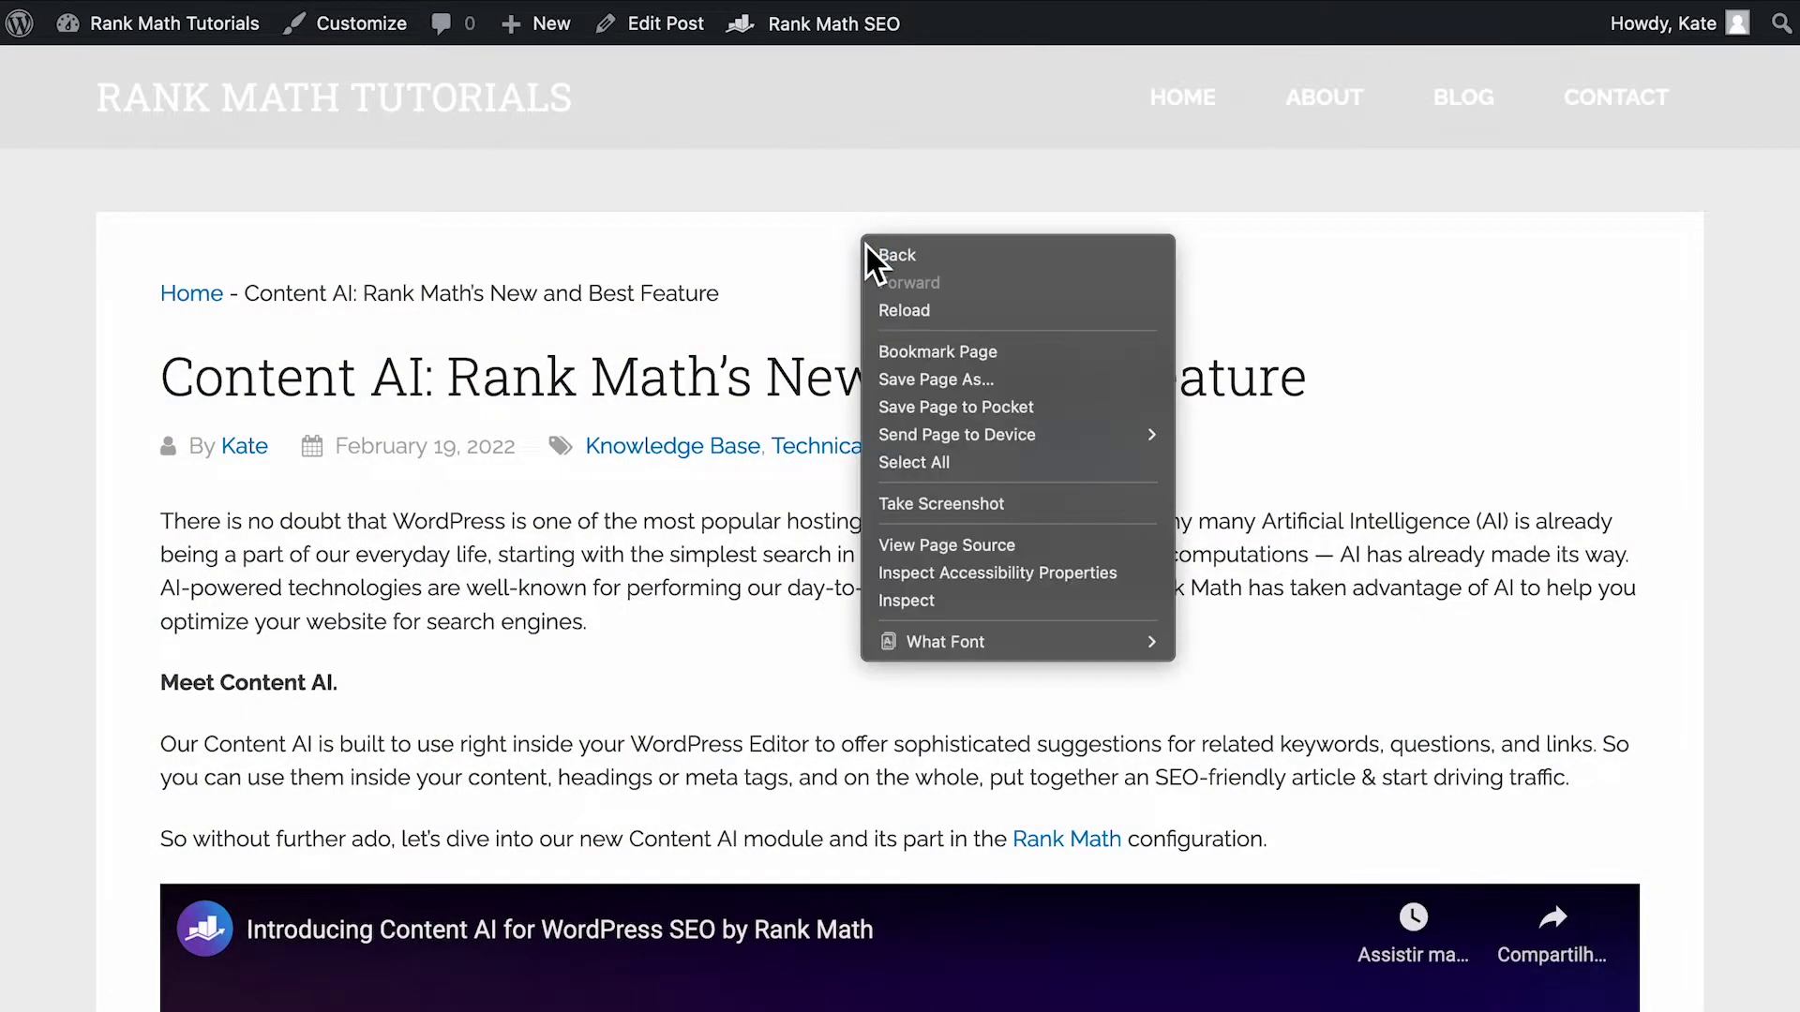
left_click(1022, 545)
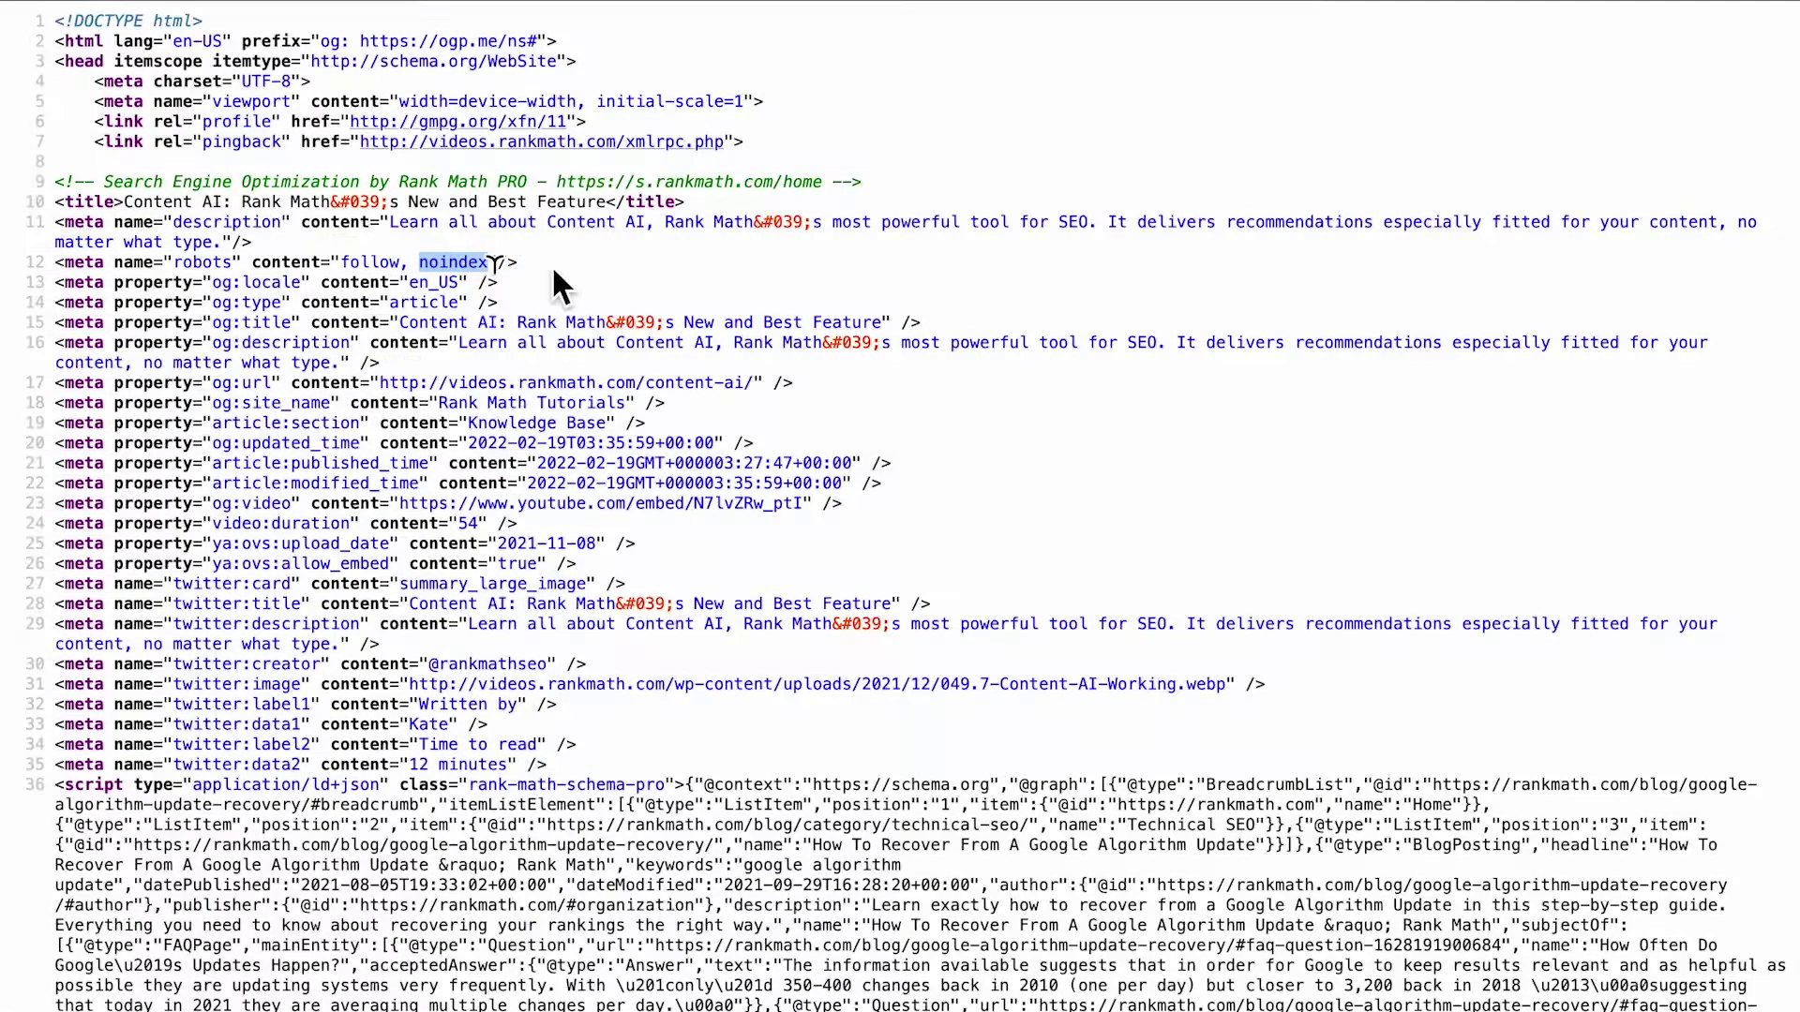
left_click(594, 265)
key("super+f")
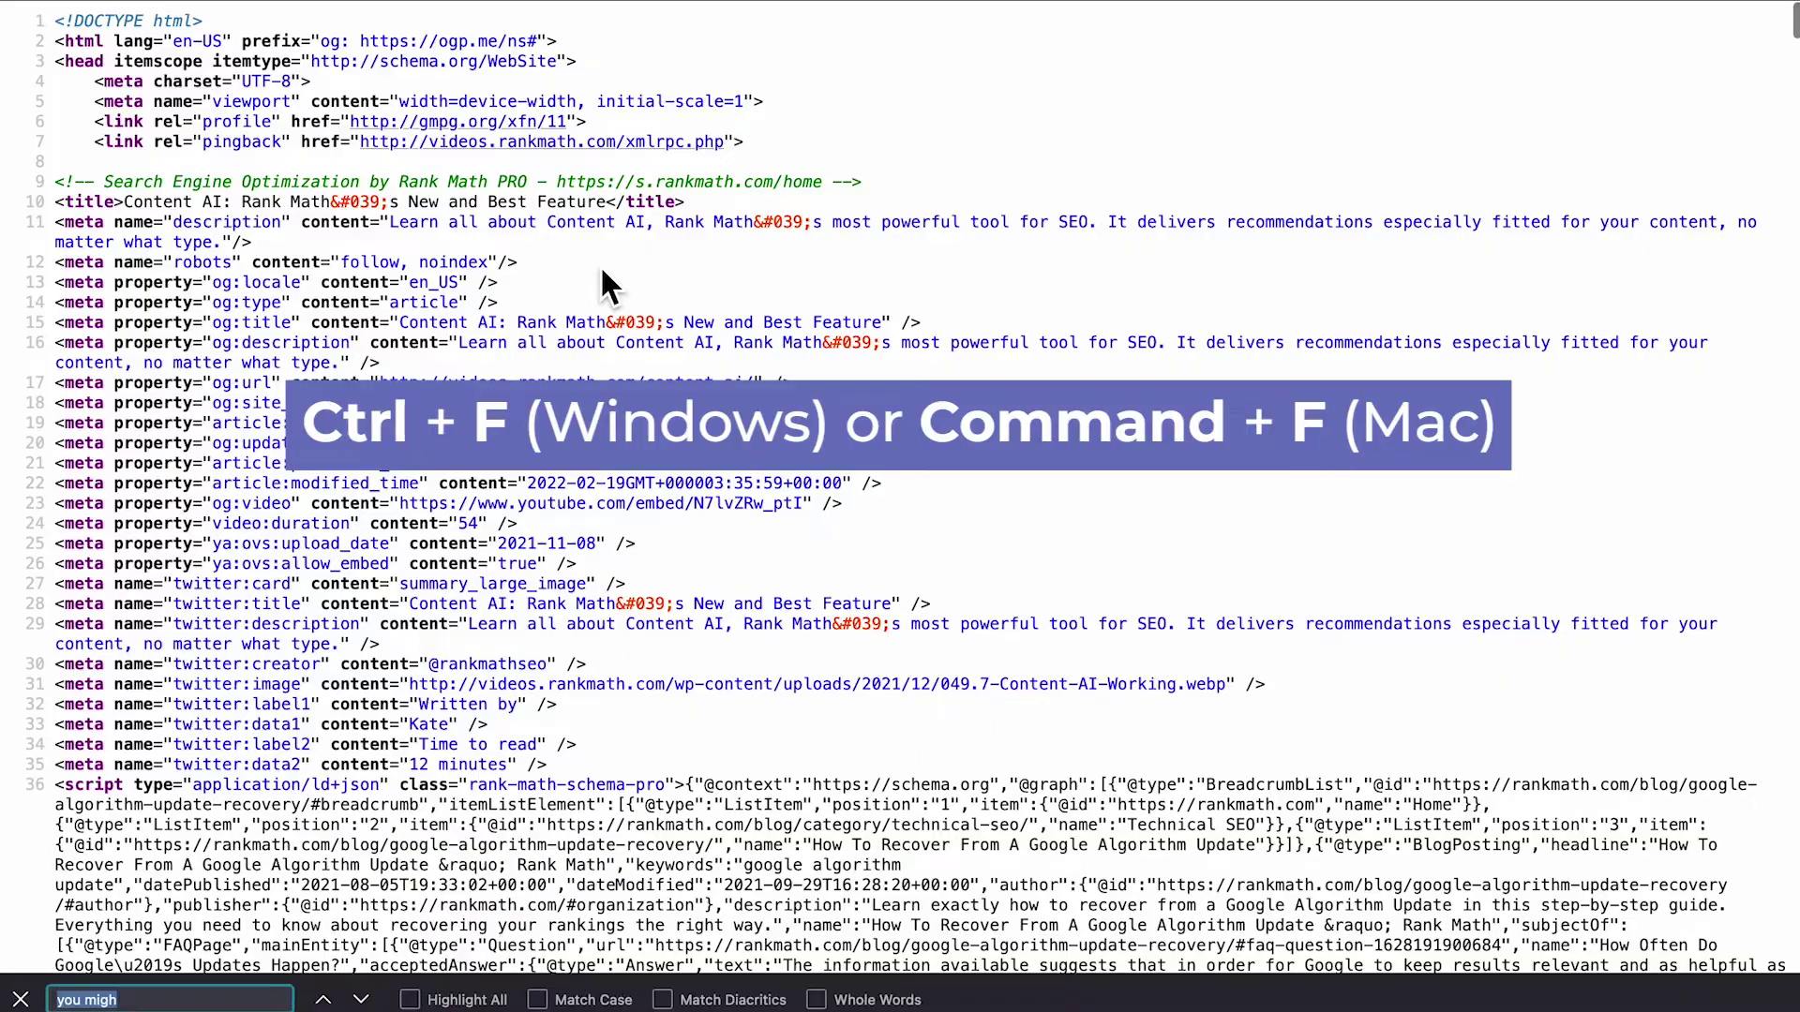
type("noine")
key("BackSpace")
type("dex")
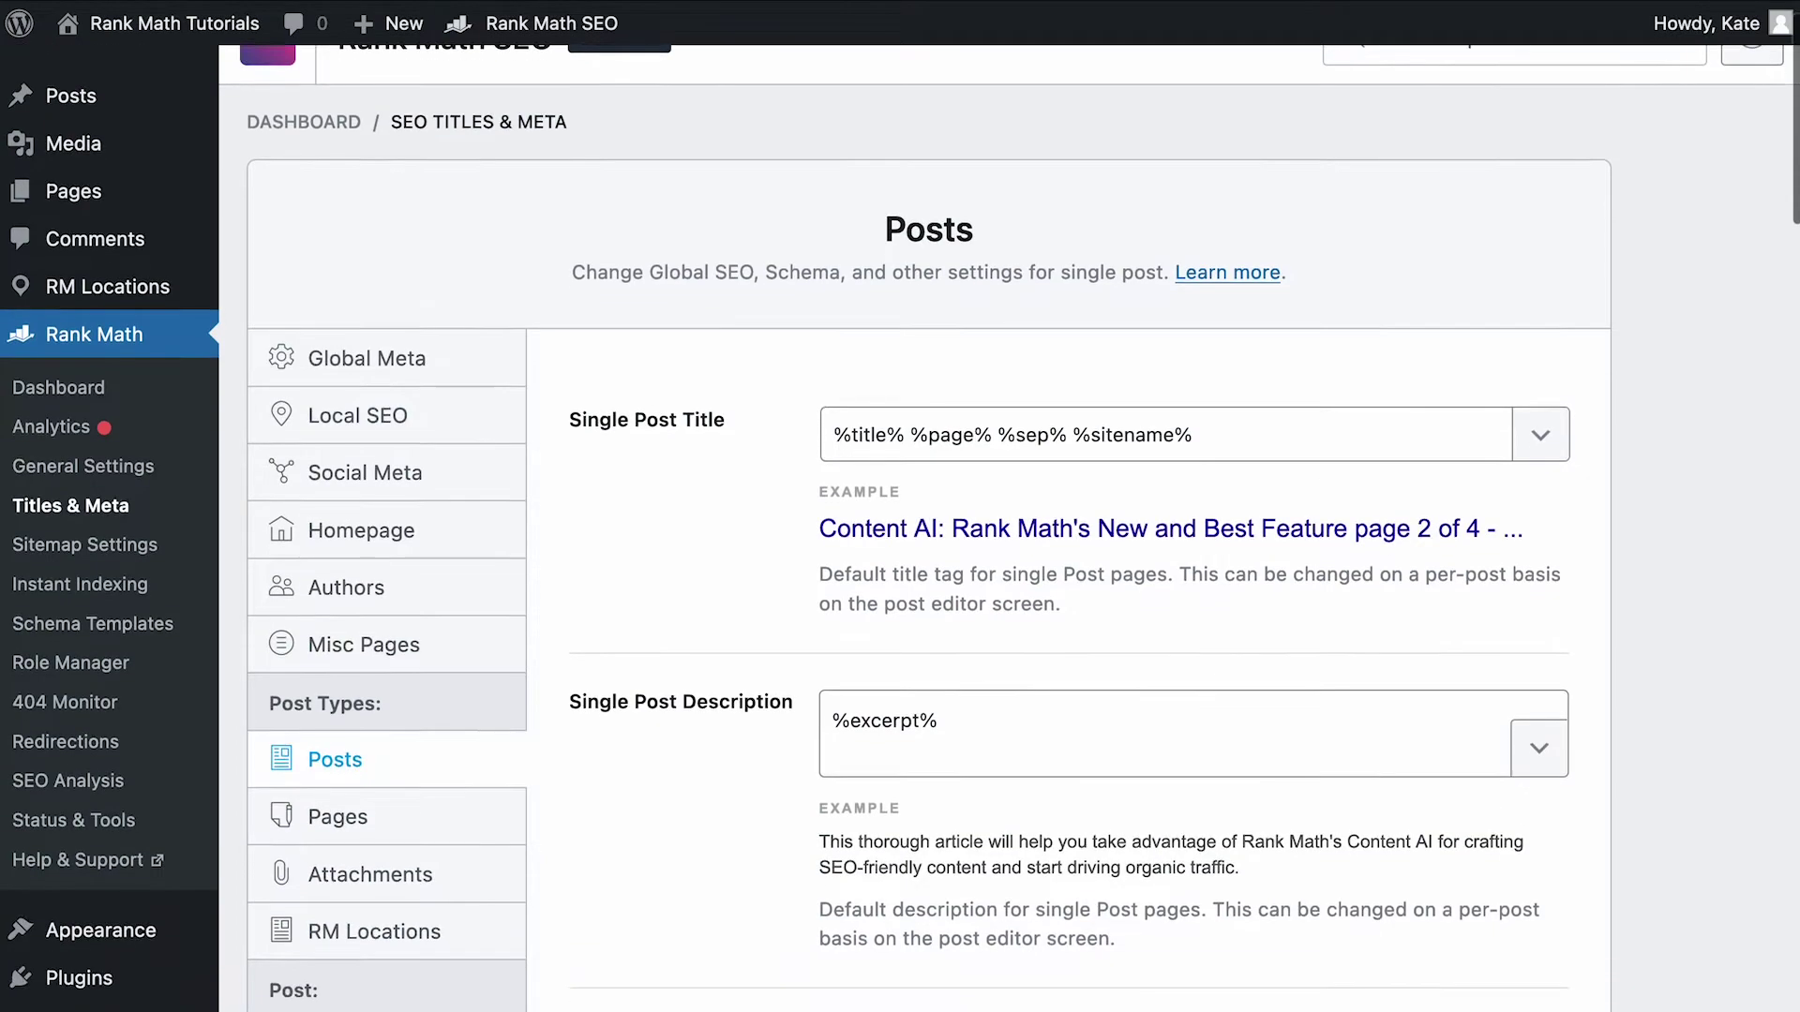
Step: Change the Posts robots meta from No Index to Index in Titles & Meta and save
scroll(1069, 525, "down", 4)
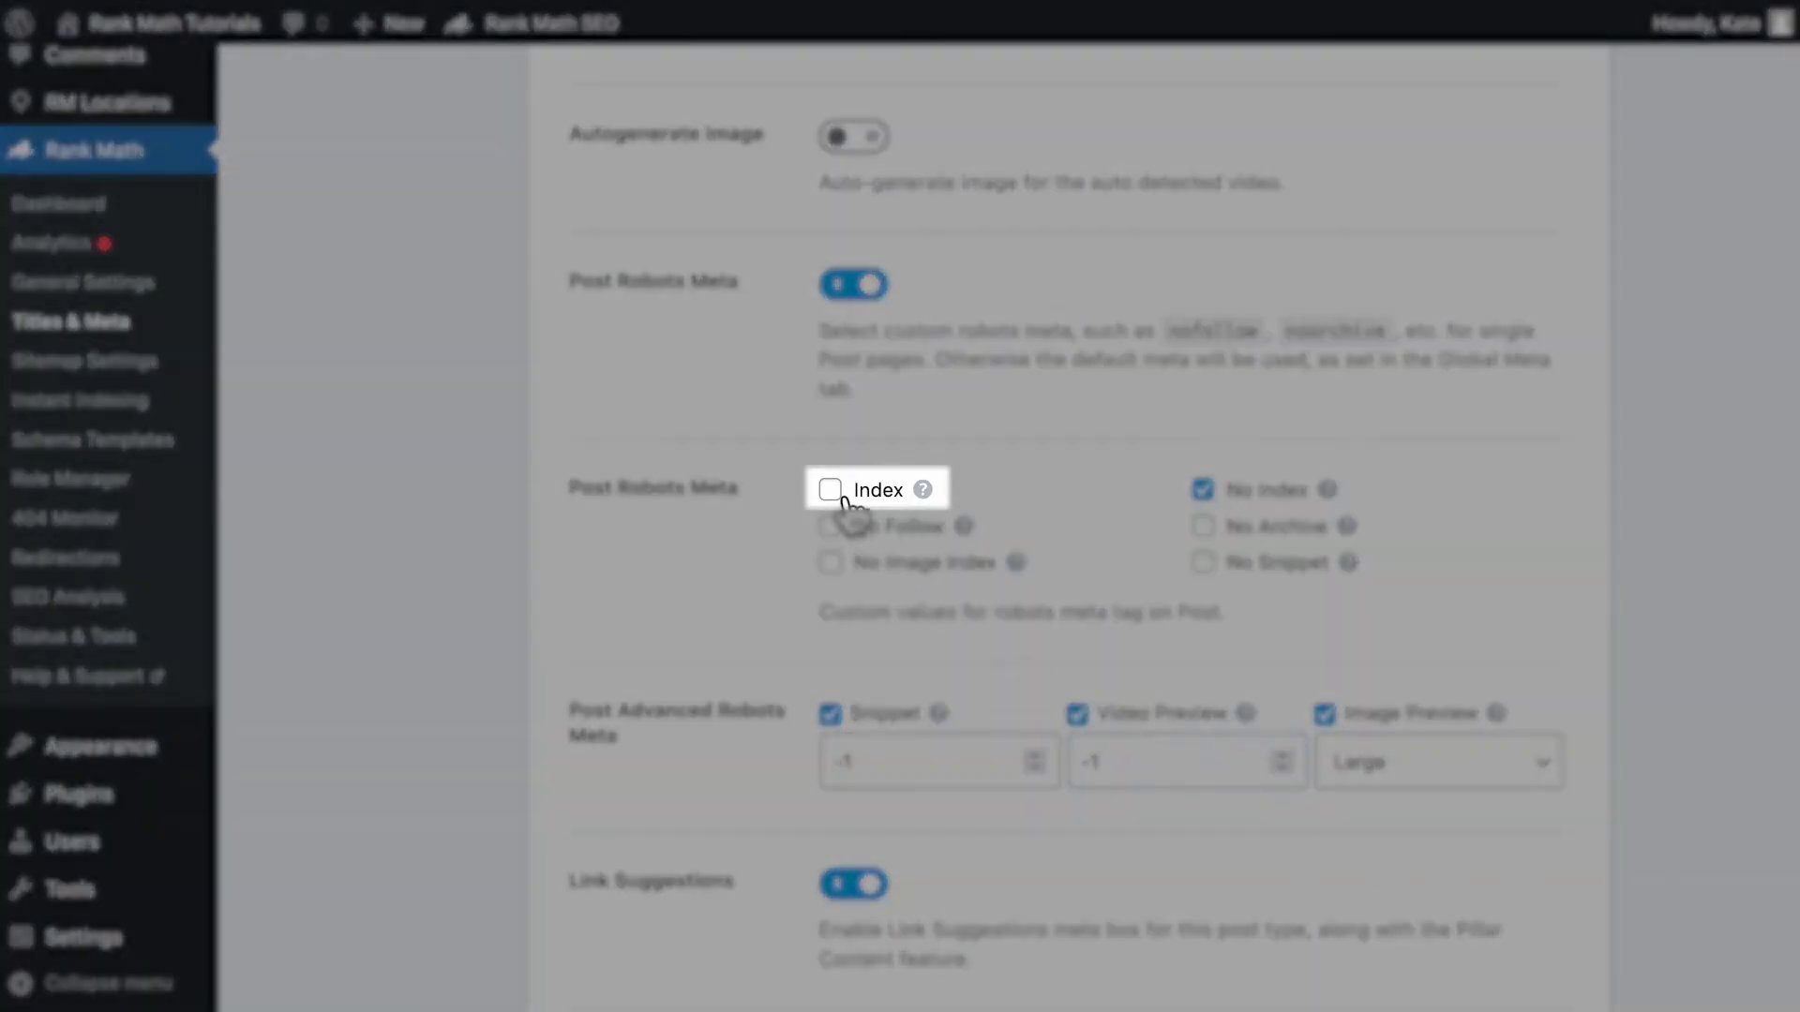
left_click(830, 491)
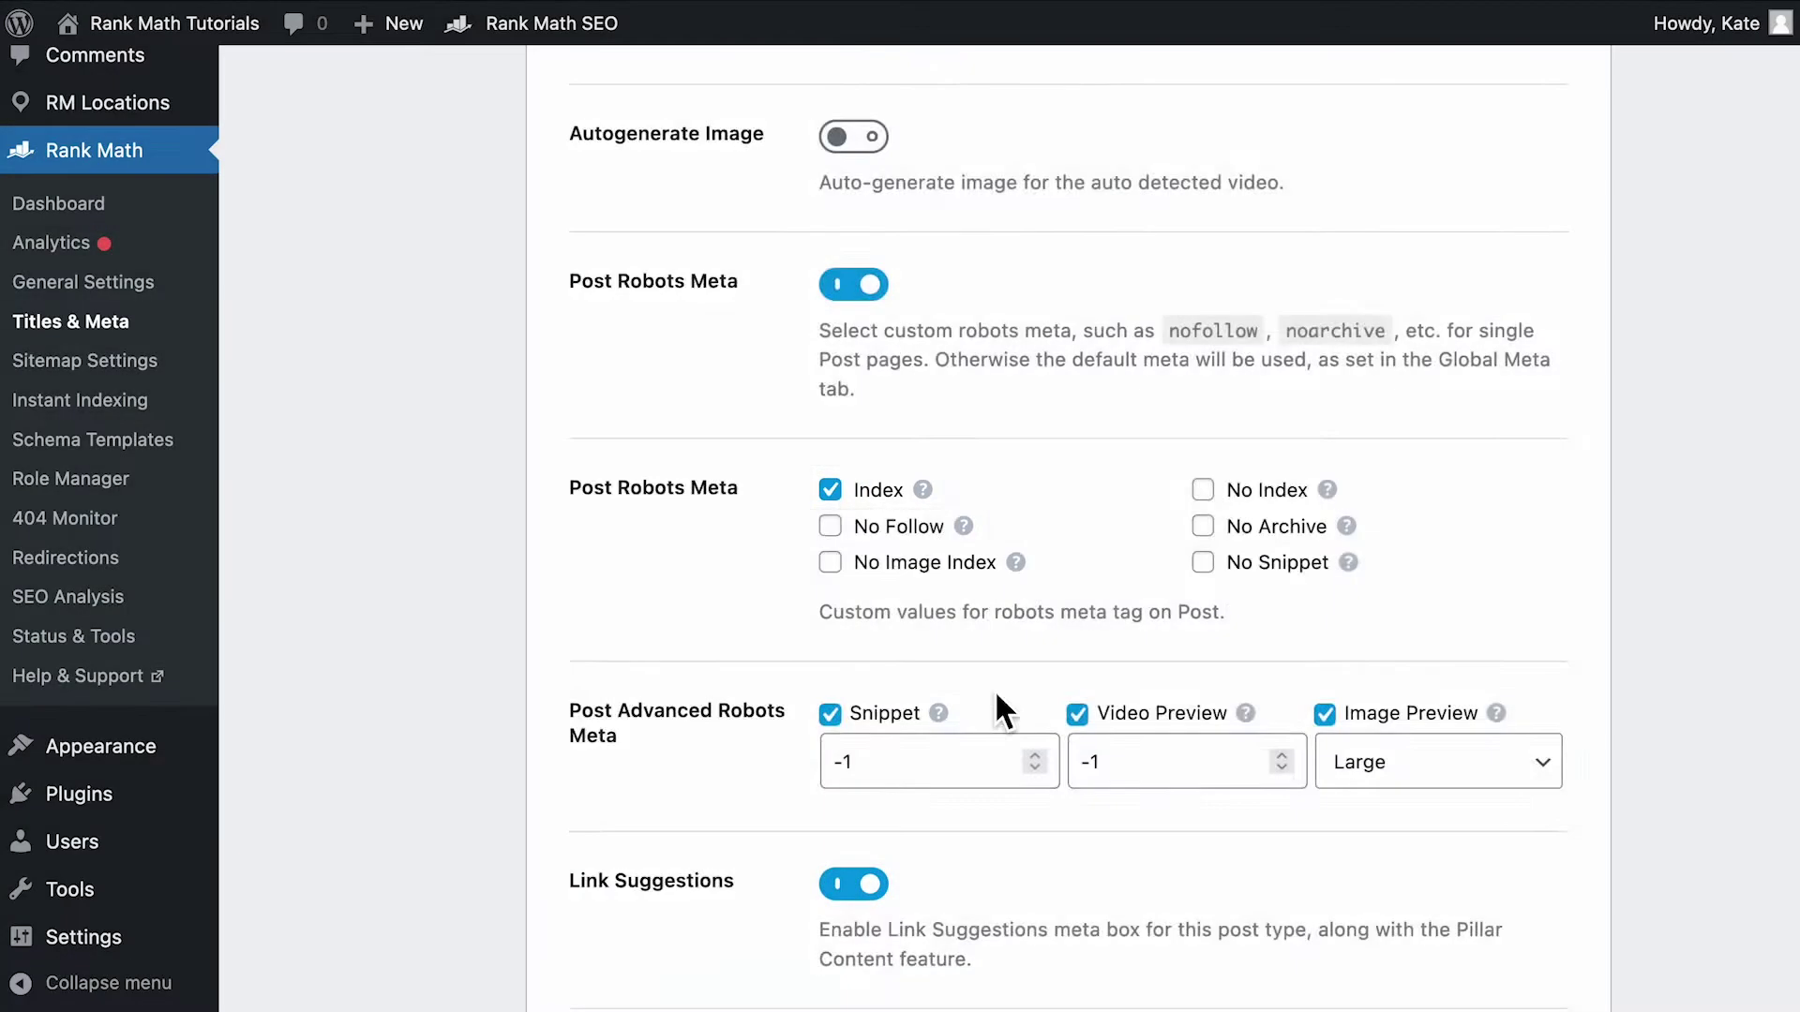
scroll(994, 689, "down", 15)
left_click(1486, 839)
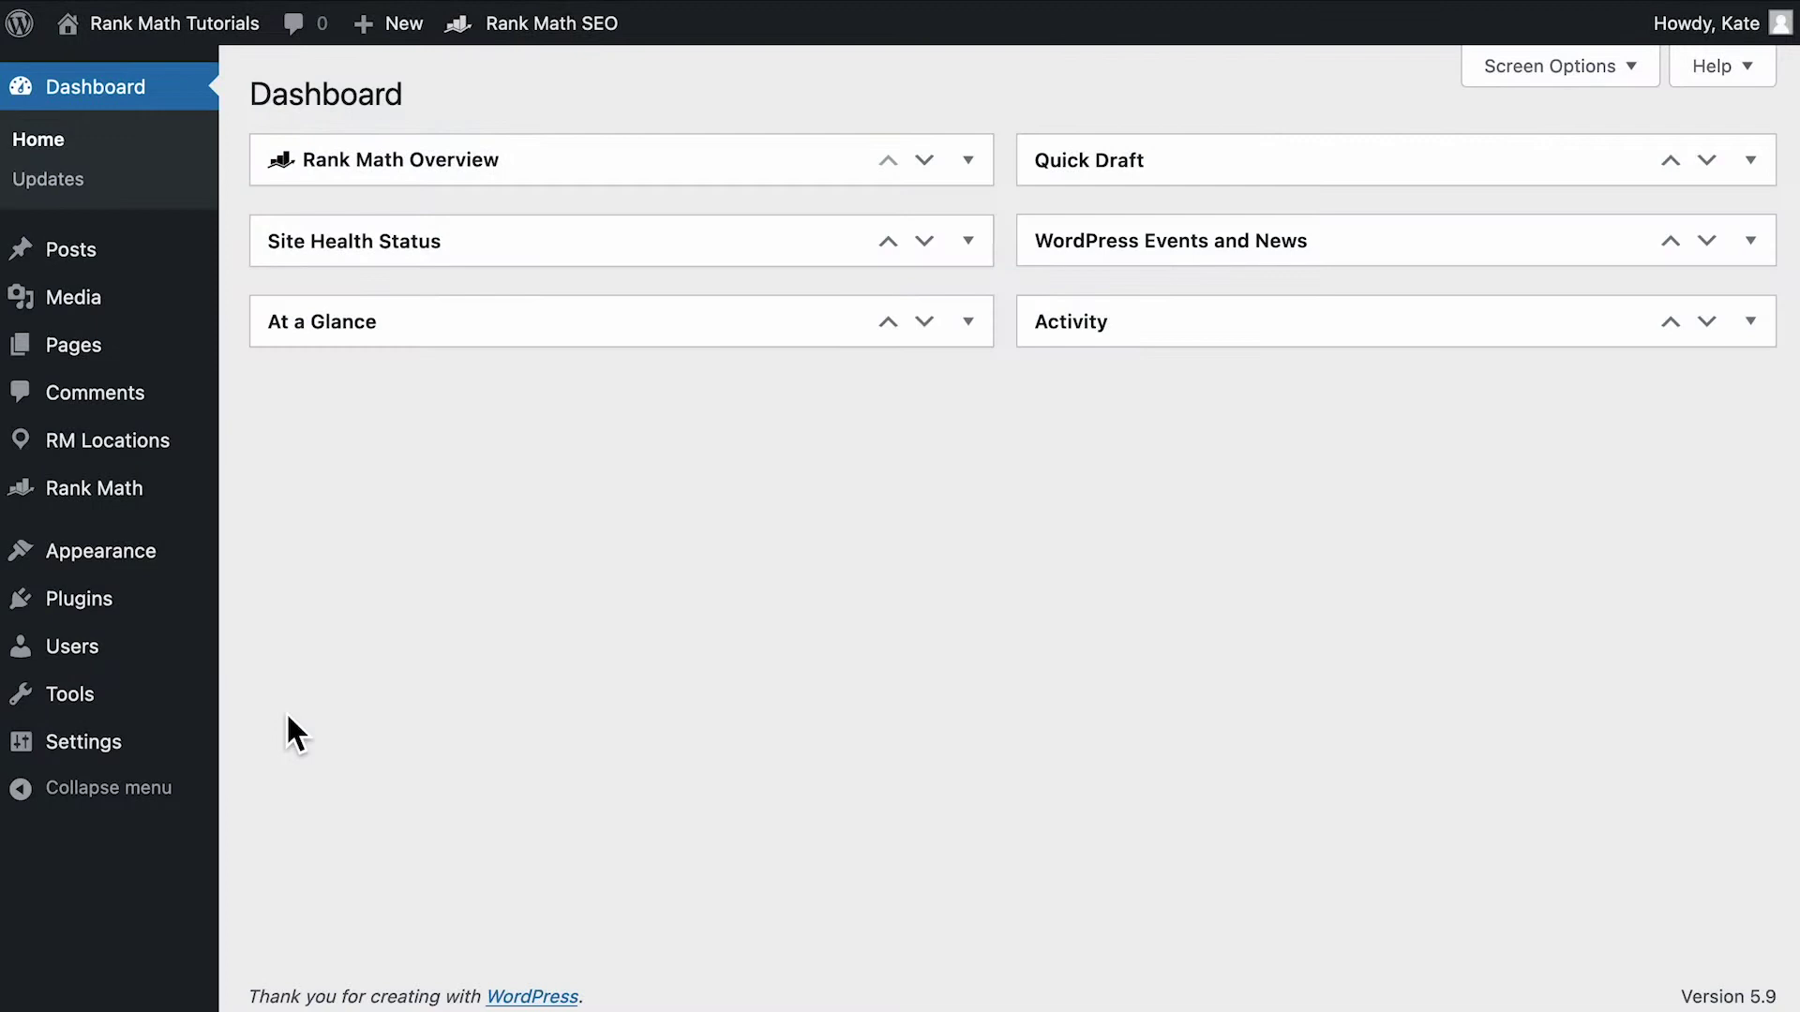
Step: Uncheck 'Discourage search engines from indexing this site' in Reading Settings and save
mouse_move(213, 750)
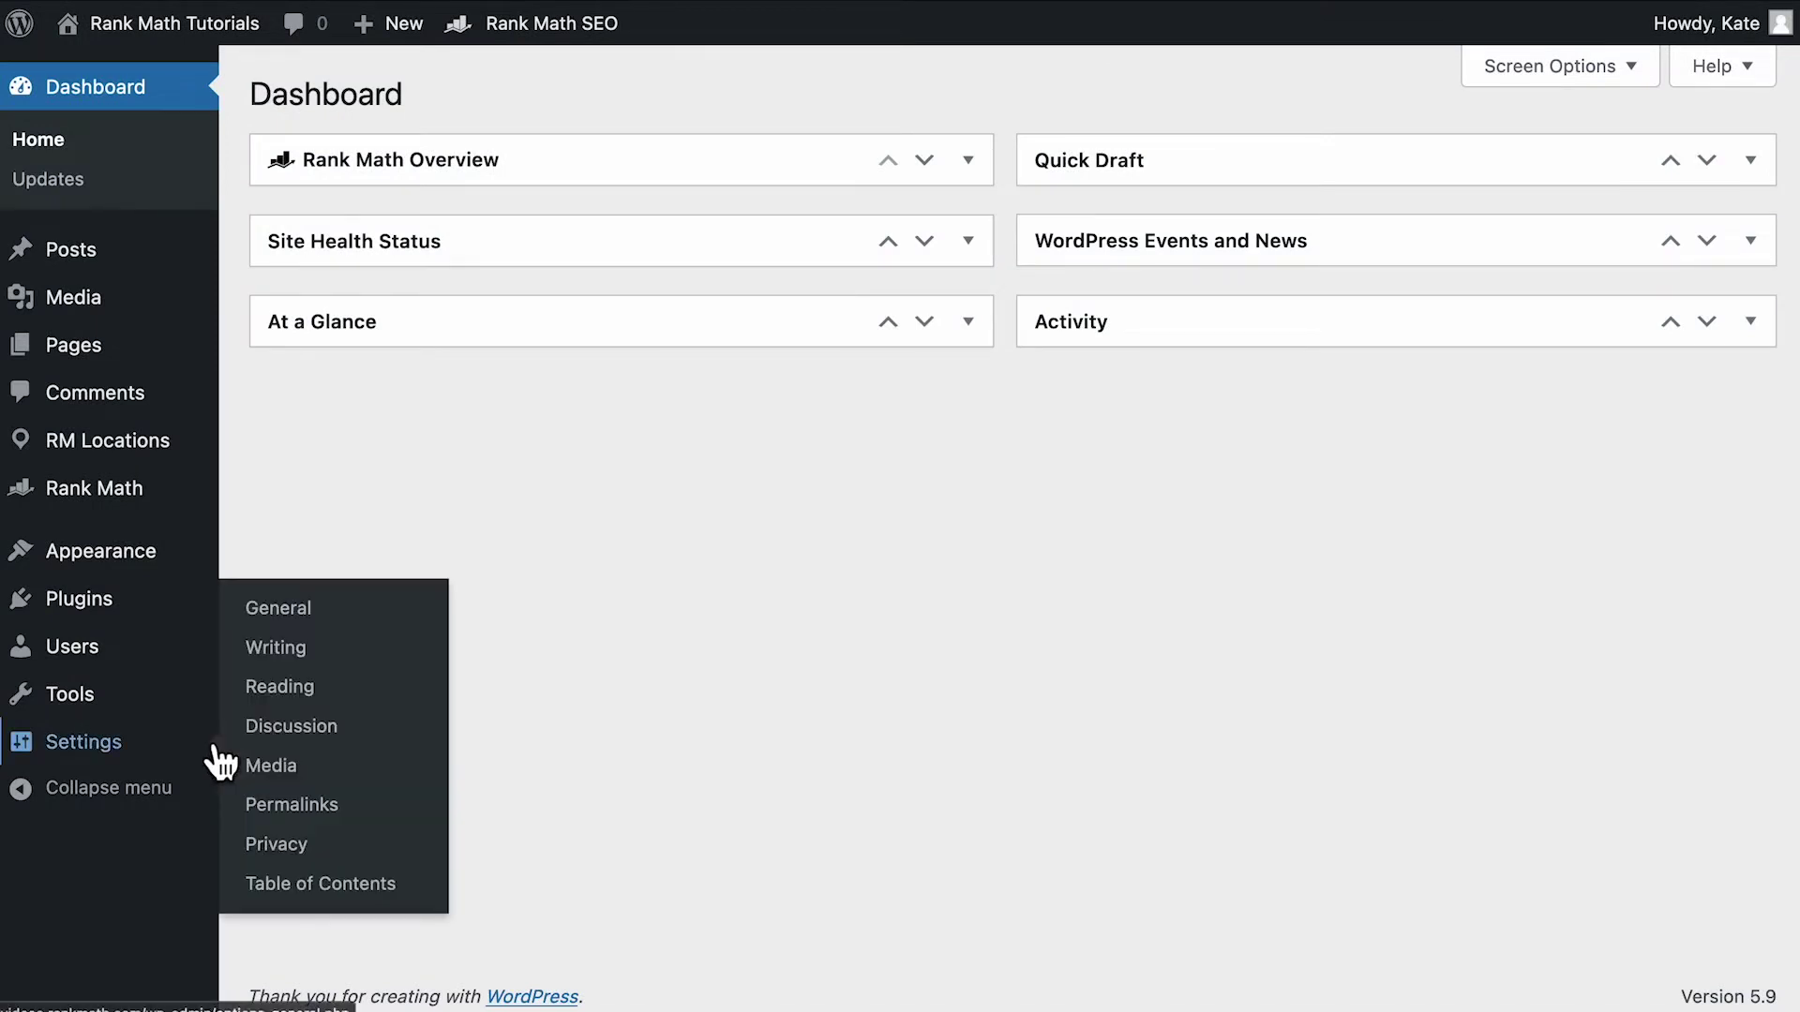
left_click(336, 699)
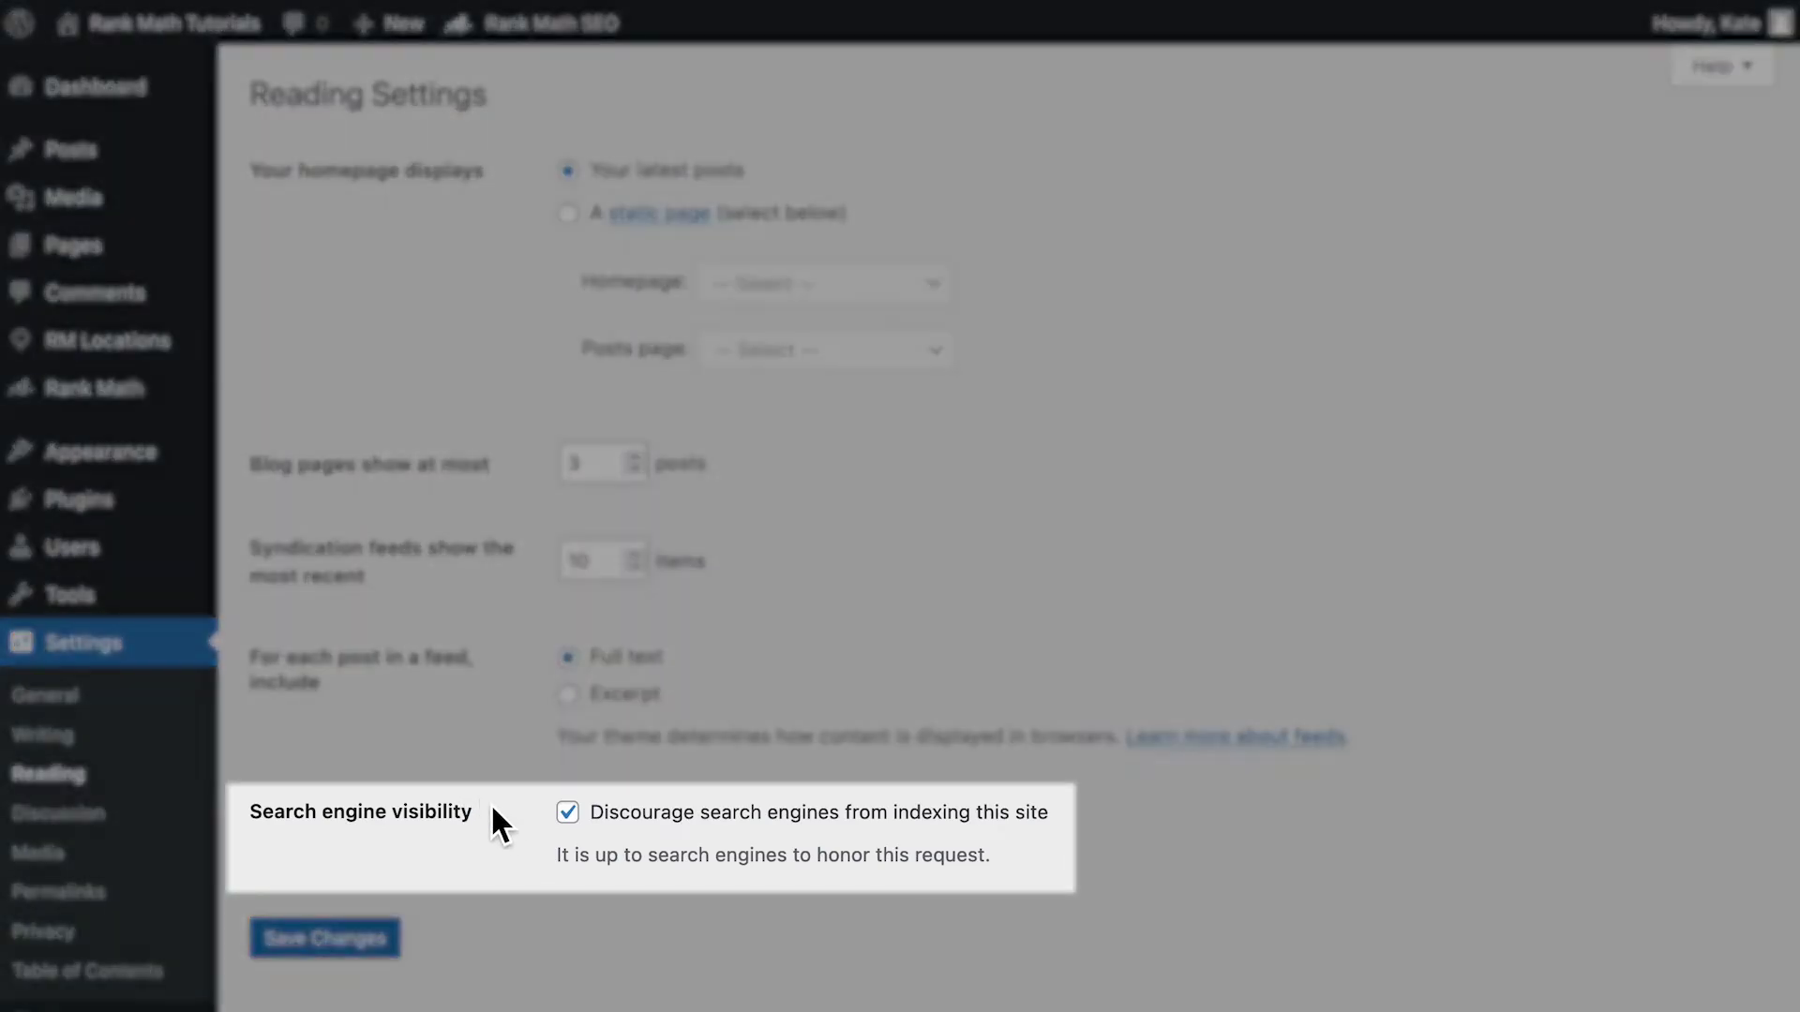
left_click(578, 830)
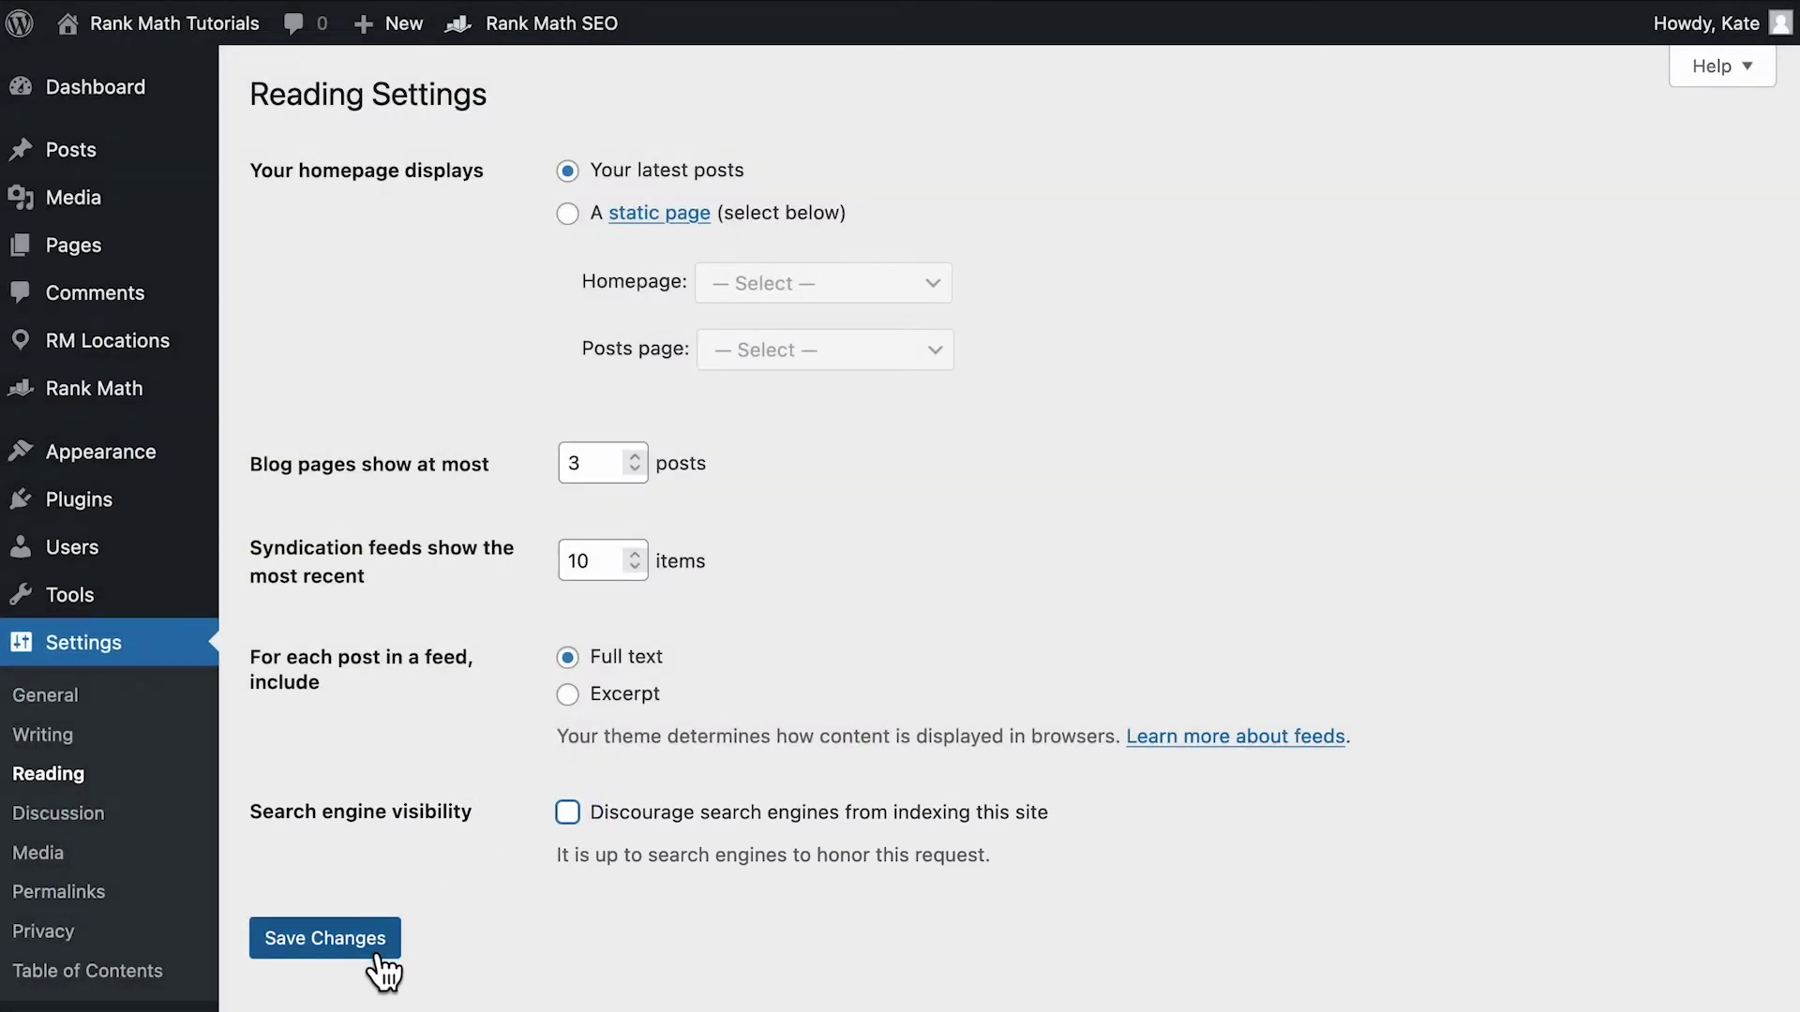
left_click(377, 958)
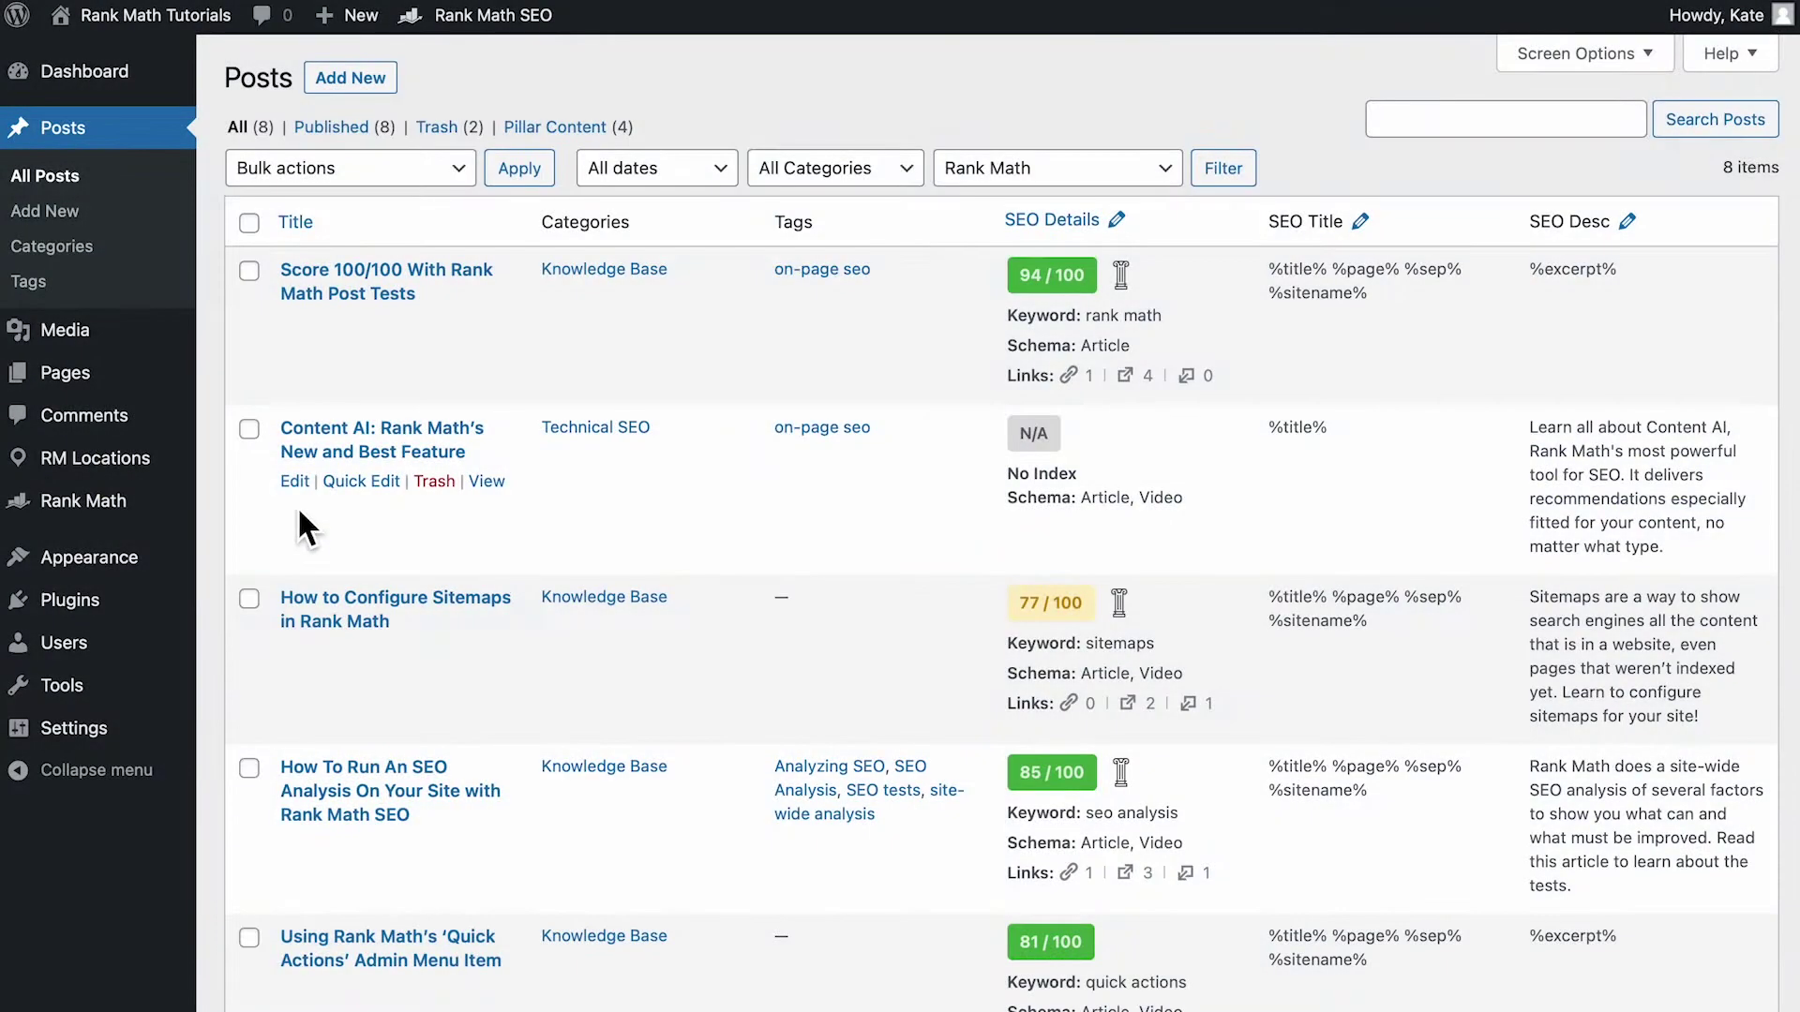
Step: Open the Content AI post and check the NOINDEX warning in its Rank Math panel
left_click(298, 485)
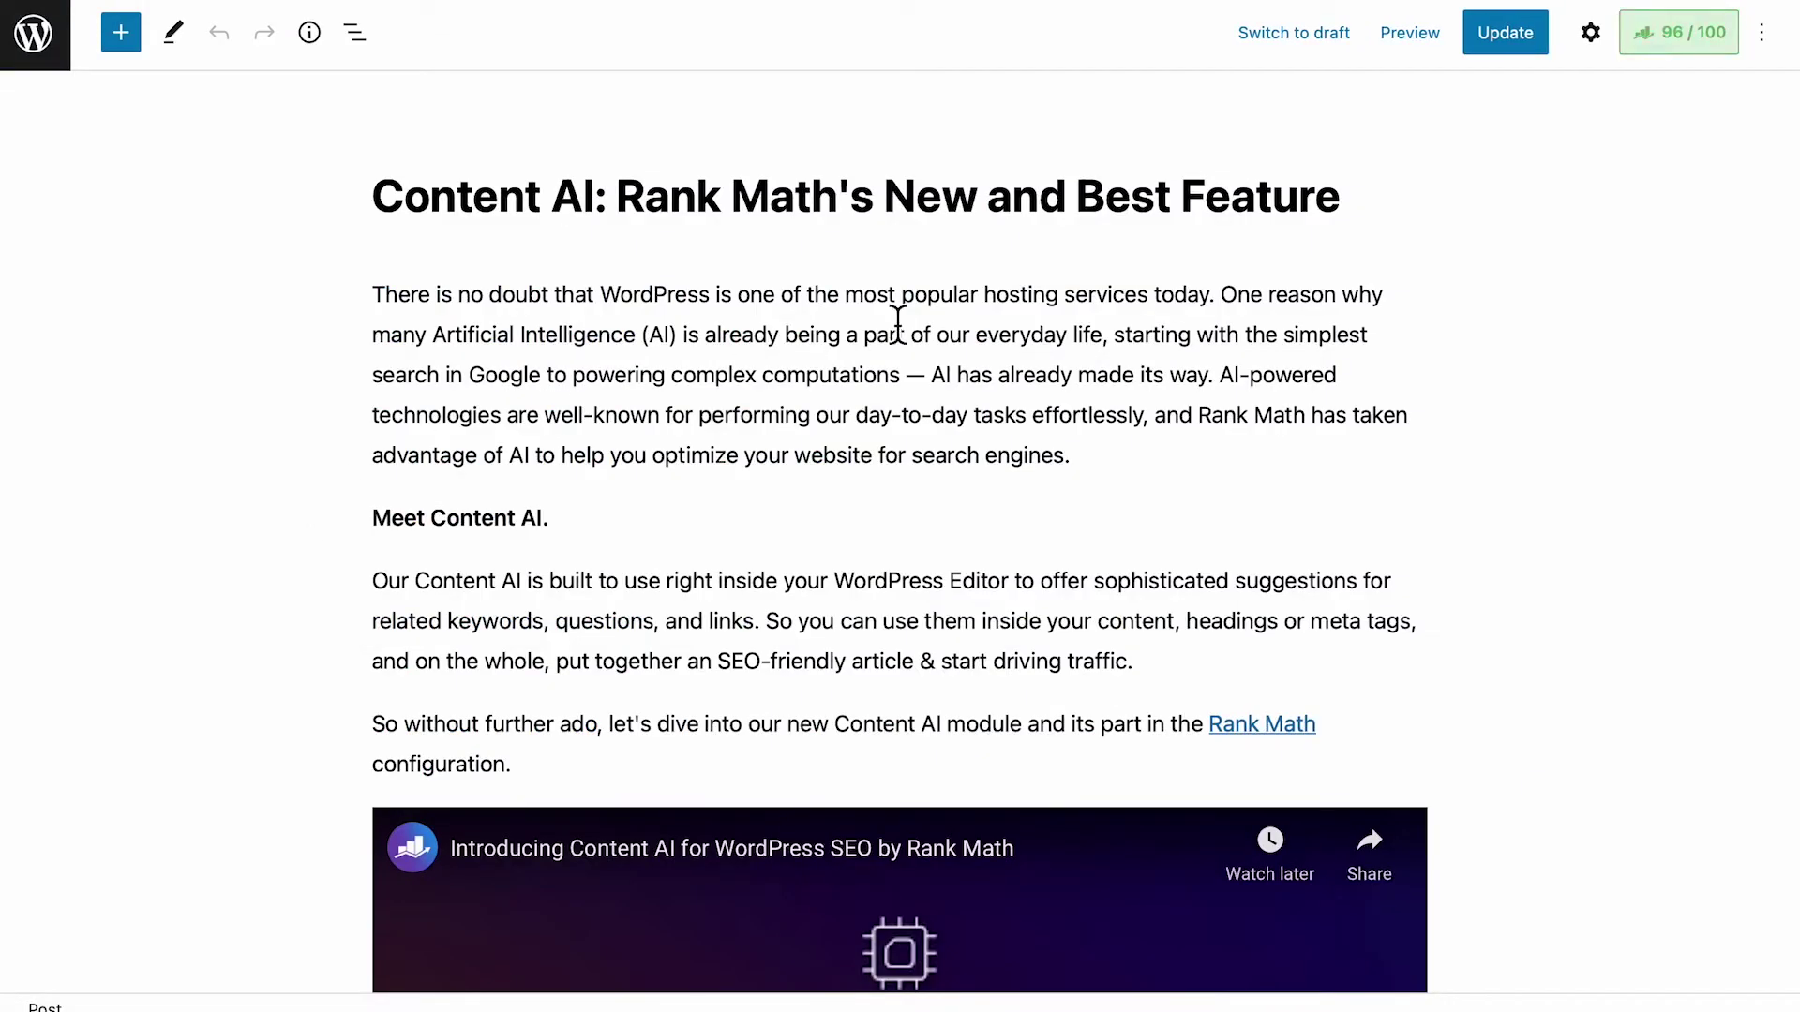
left_click(1676, 36)
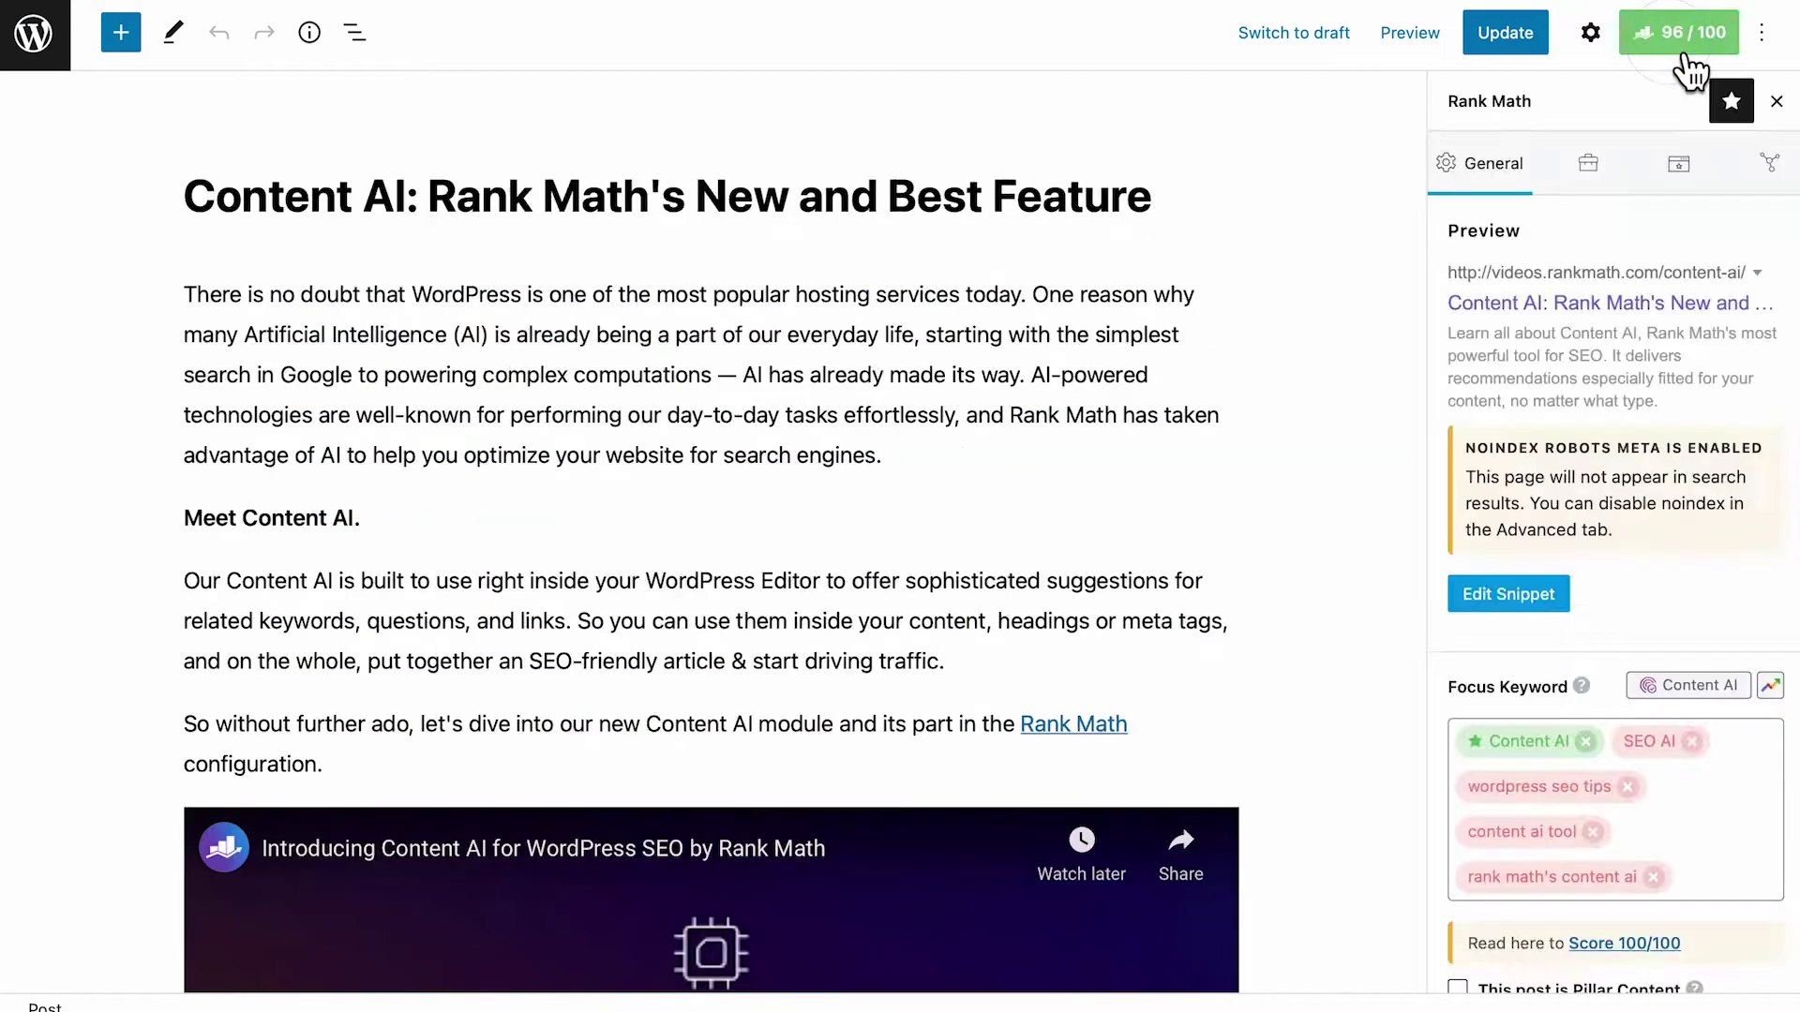
left_click_drag(1474, 459, 1775, 459)
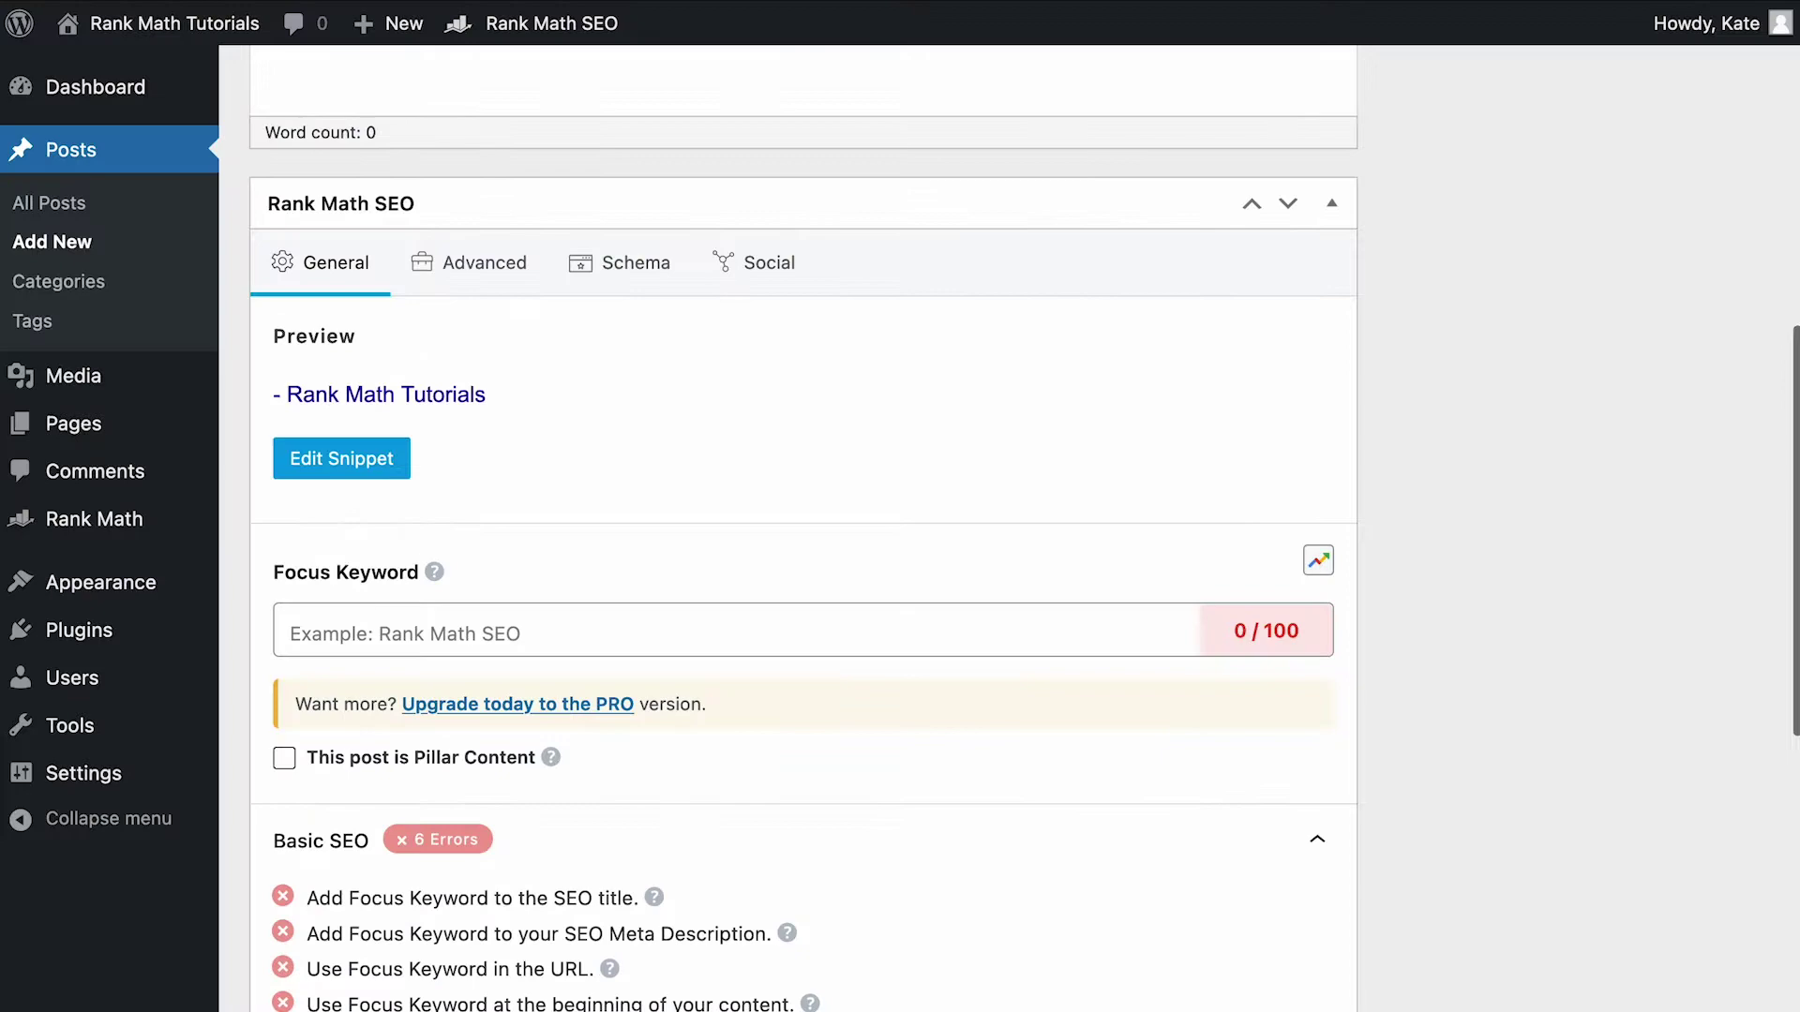
scroll(803, 525, "down", 2)
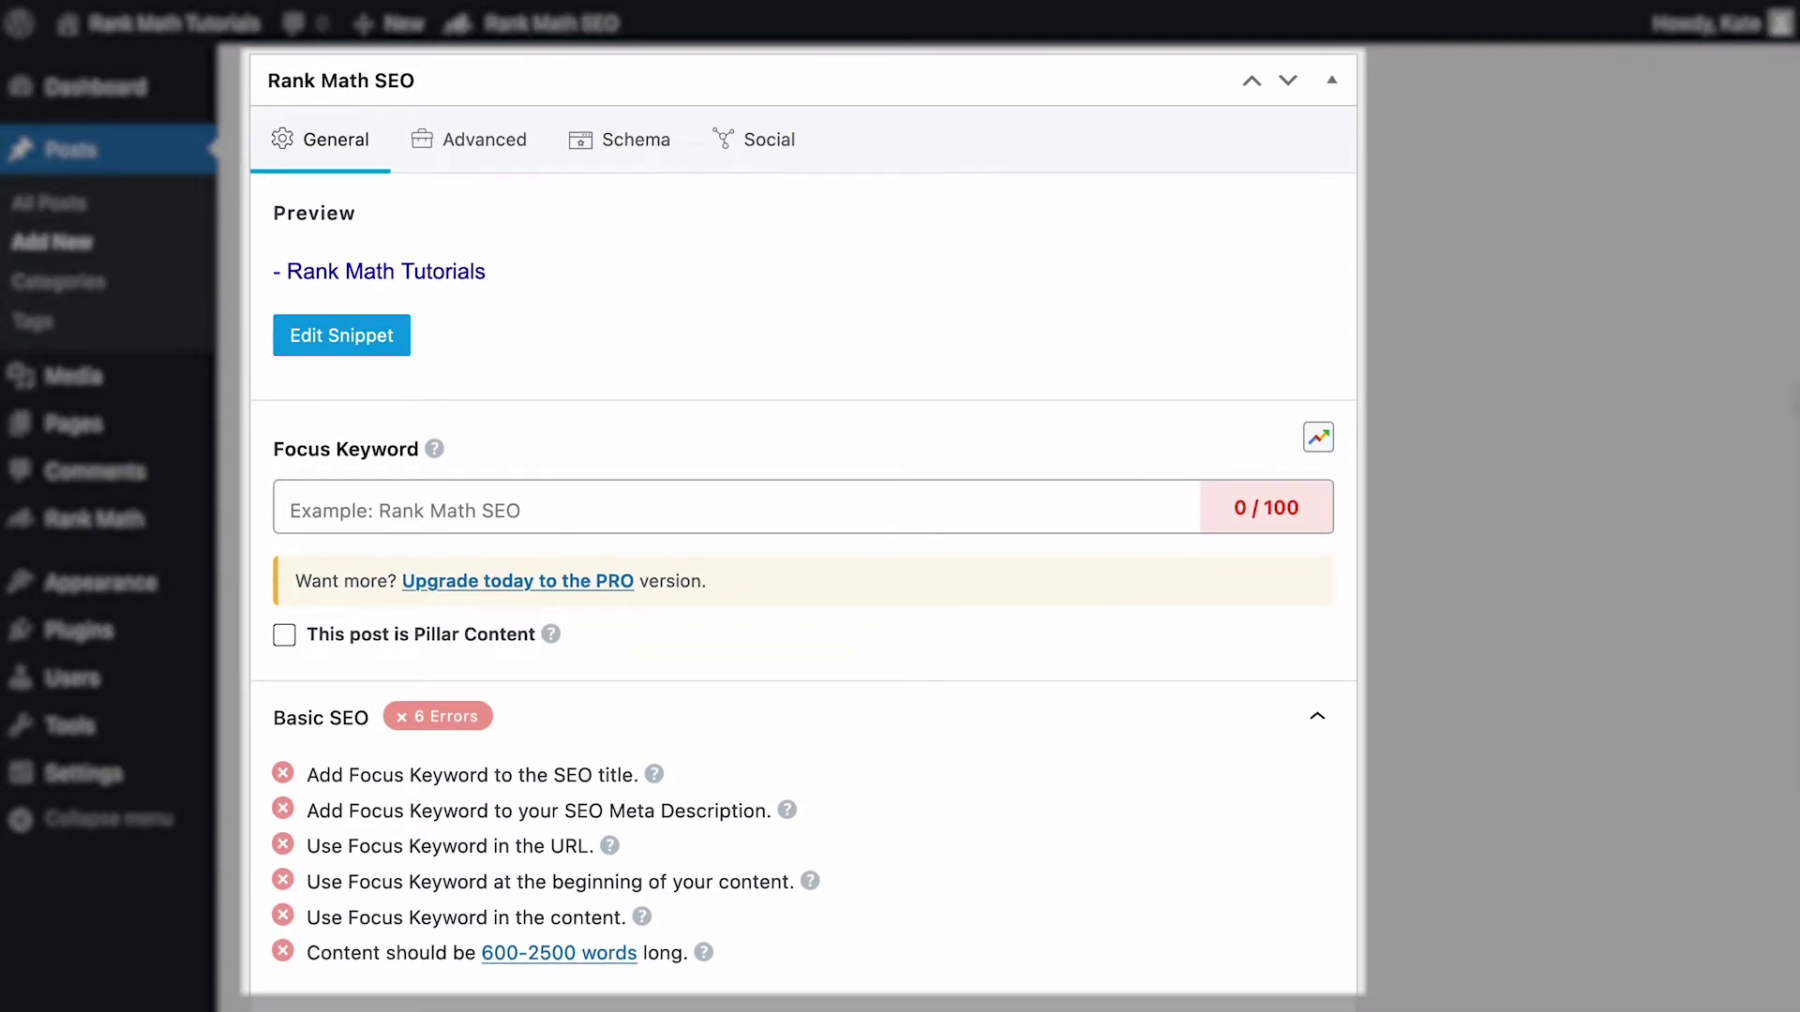
scroll(804, 525, "up", 8)
scroll(1756, 691, "up", 2)
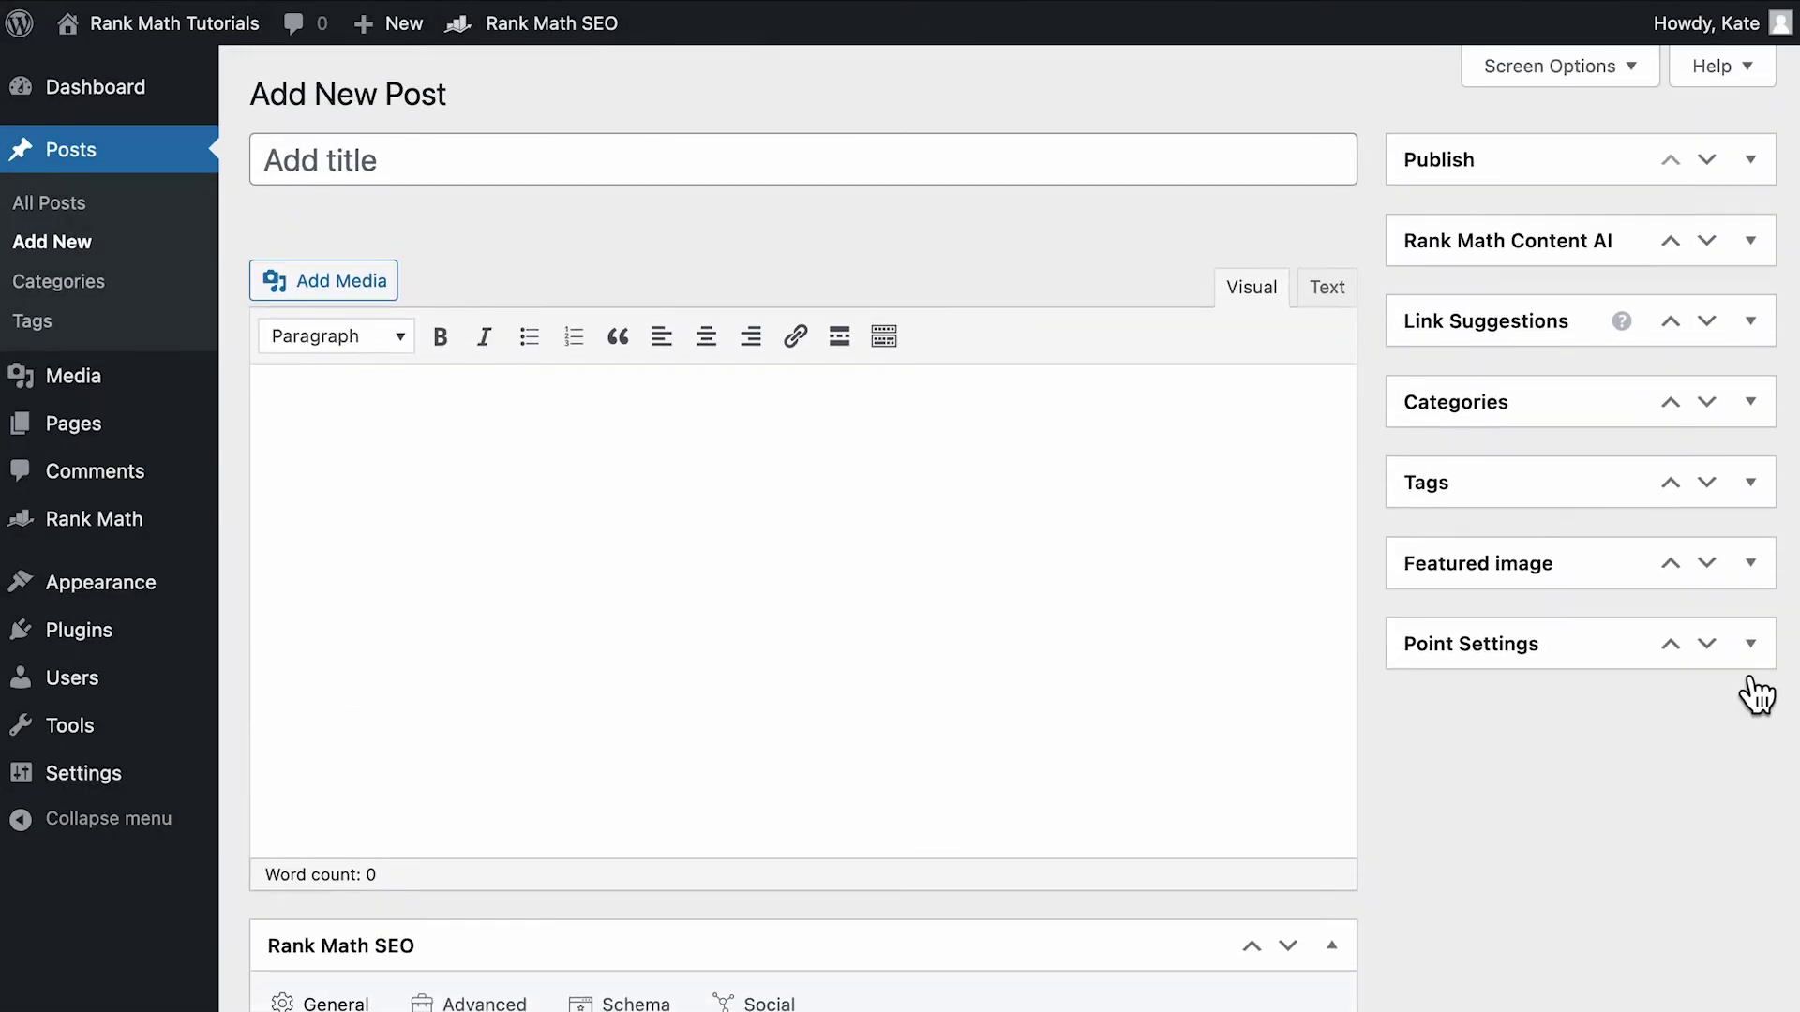
Step: Enable the Rank Math SEO box for the editor screen
left_click(1613, 103)
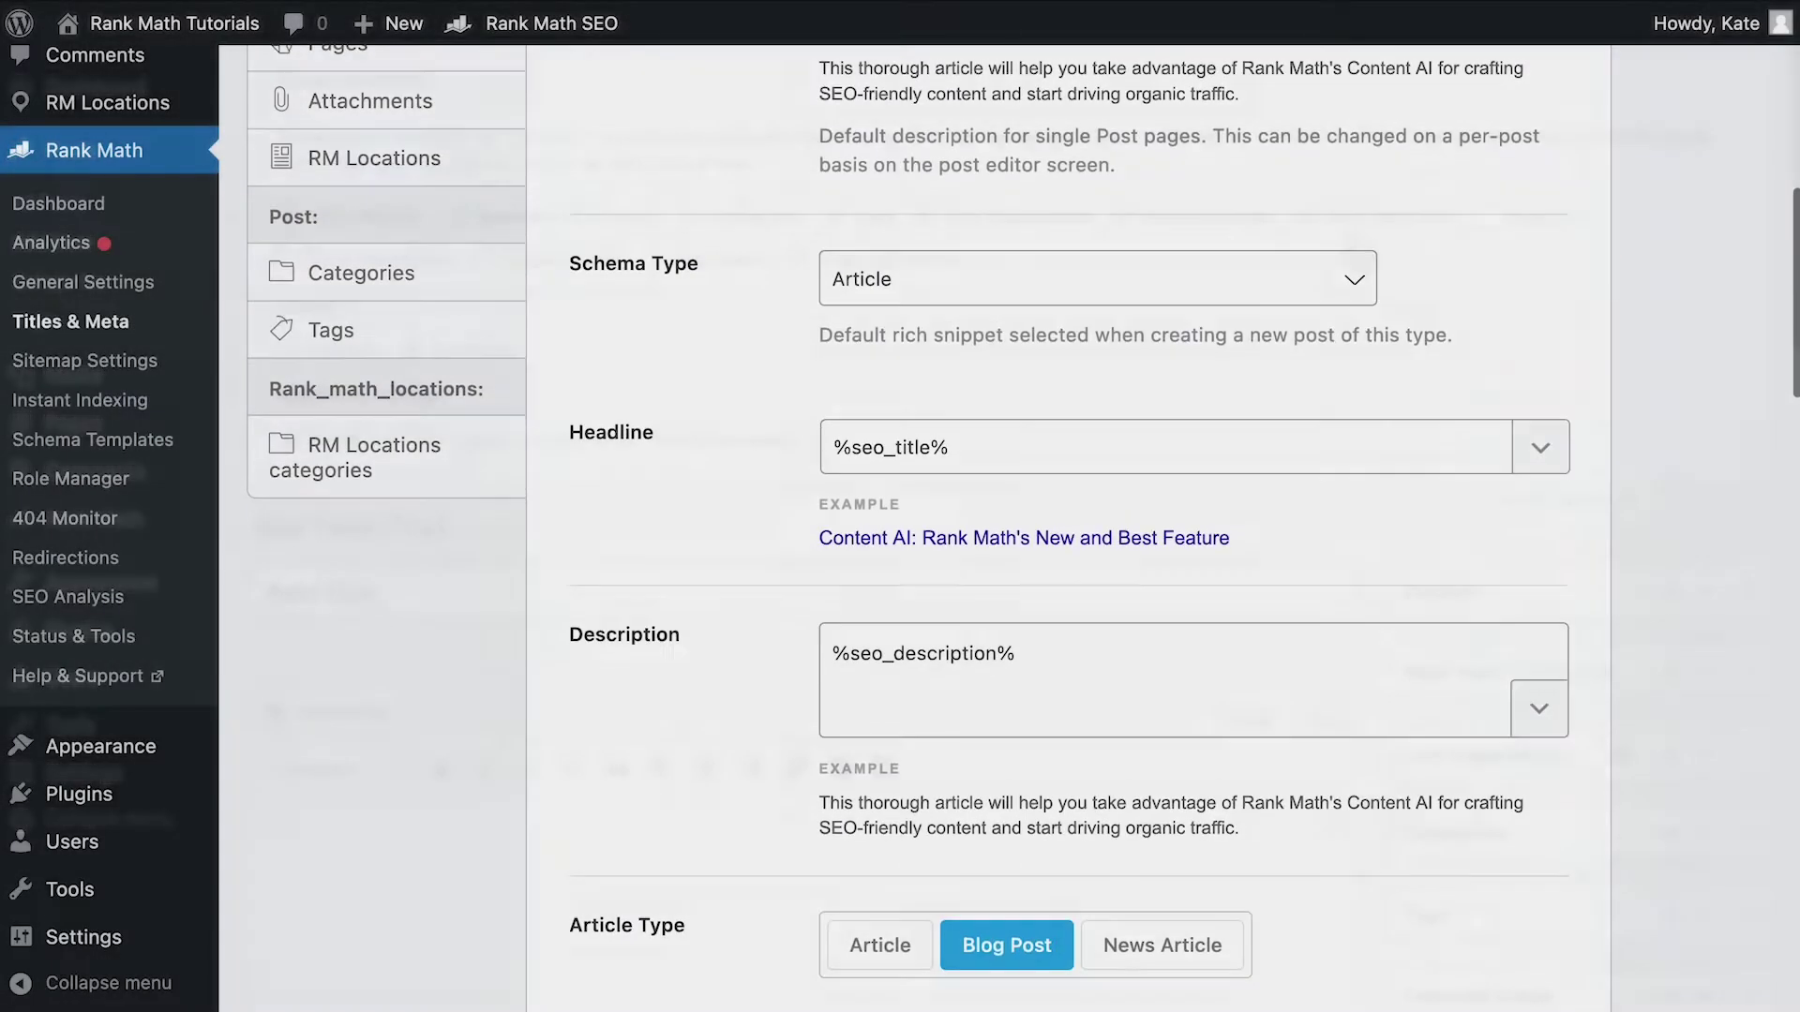
scroll(1031, 525, "down", 7)
scroll(994, 689, "down", 15)
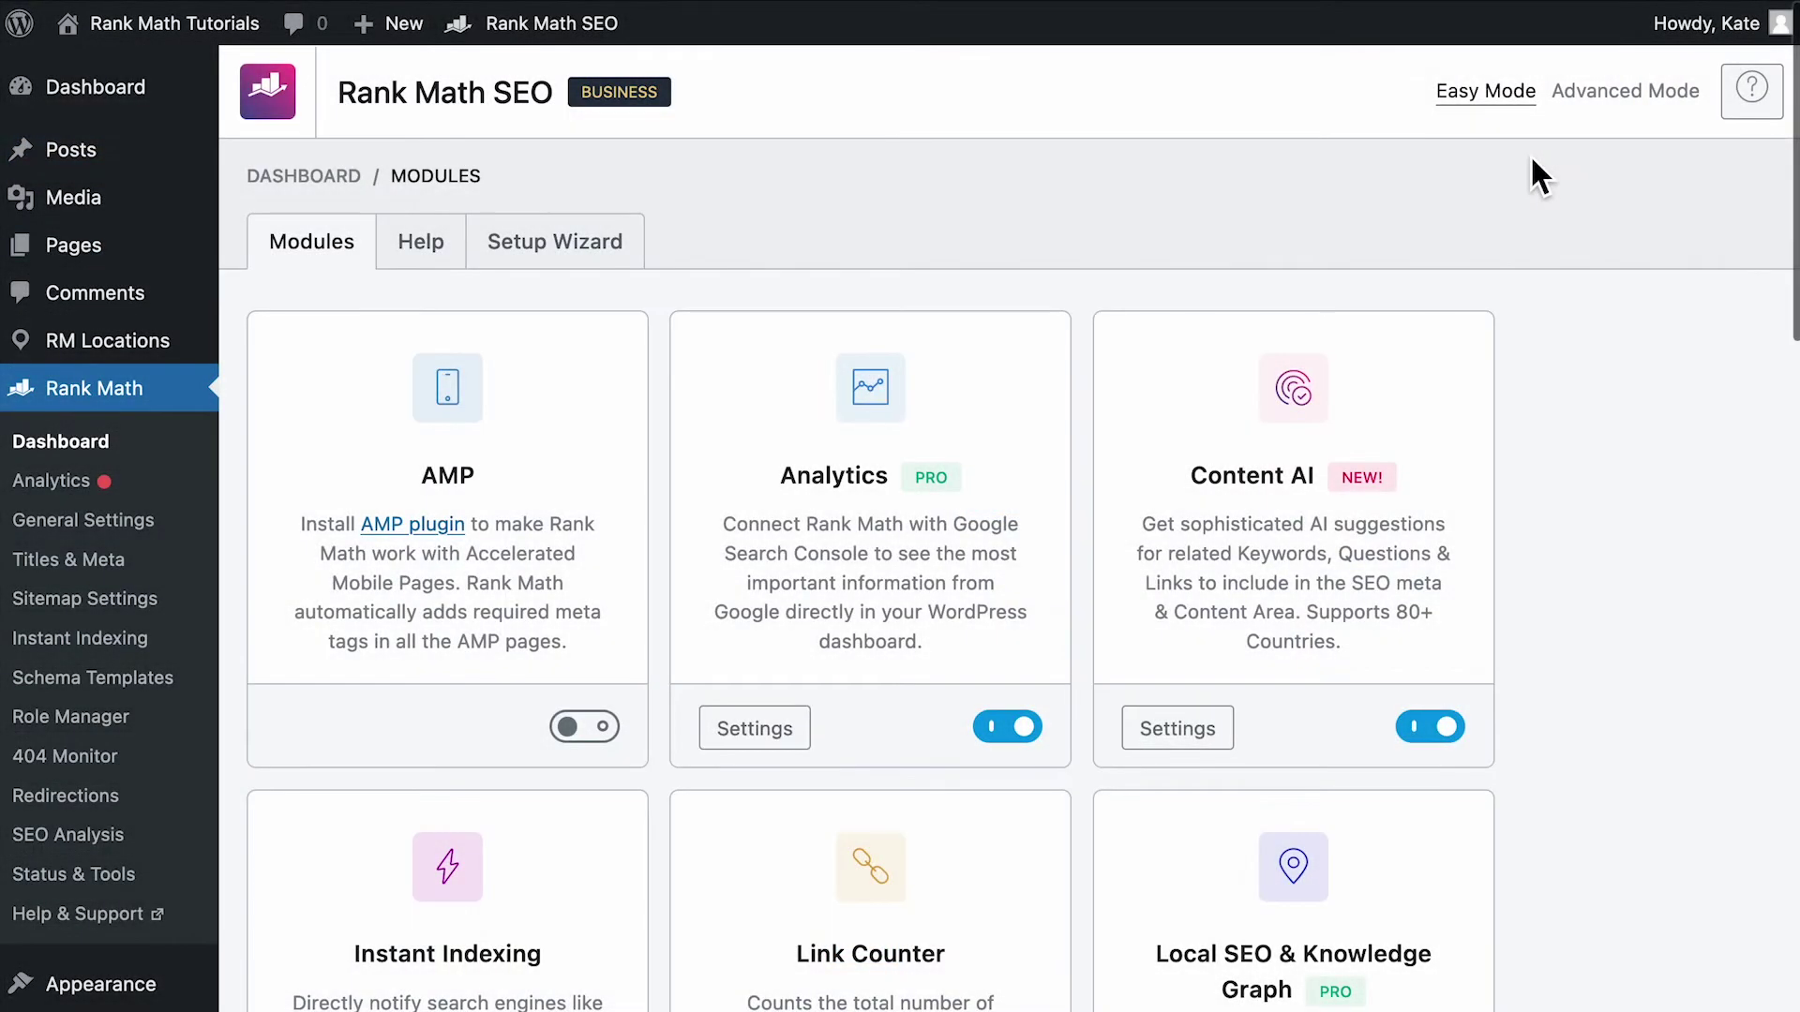
Step: Turn on Advanced Mode, set the Content AI post's robots meta to Index, and update it
left_click(1598, 101)
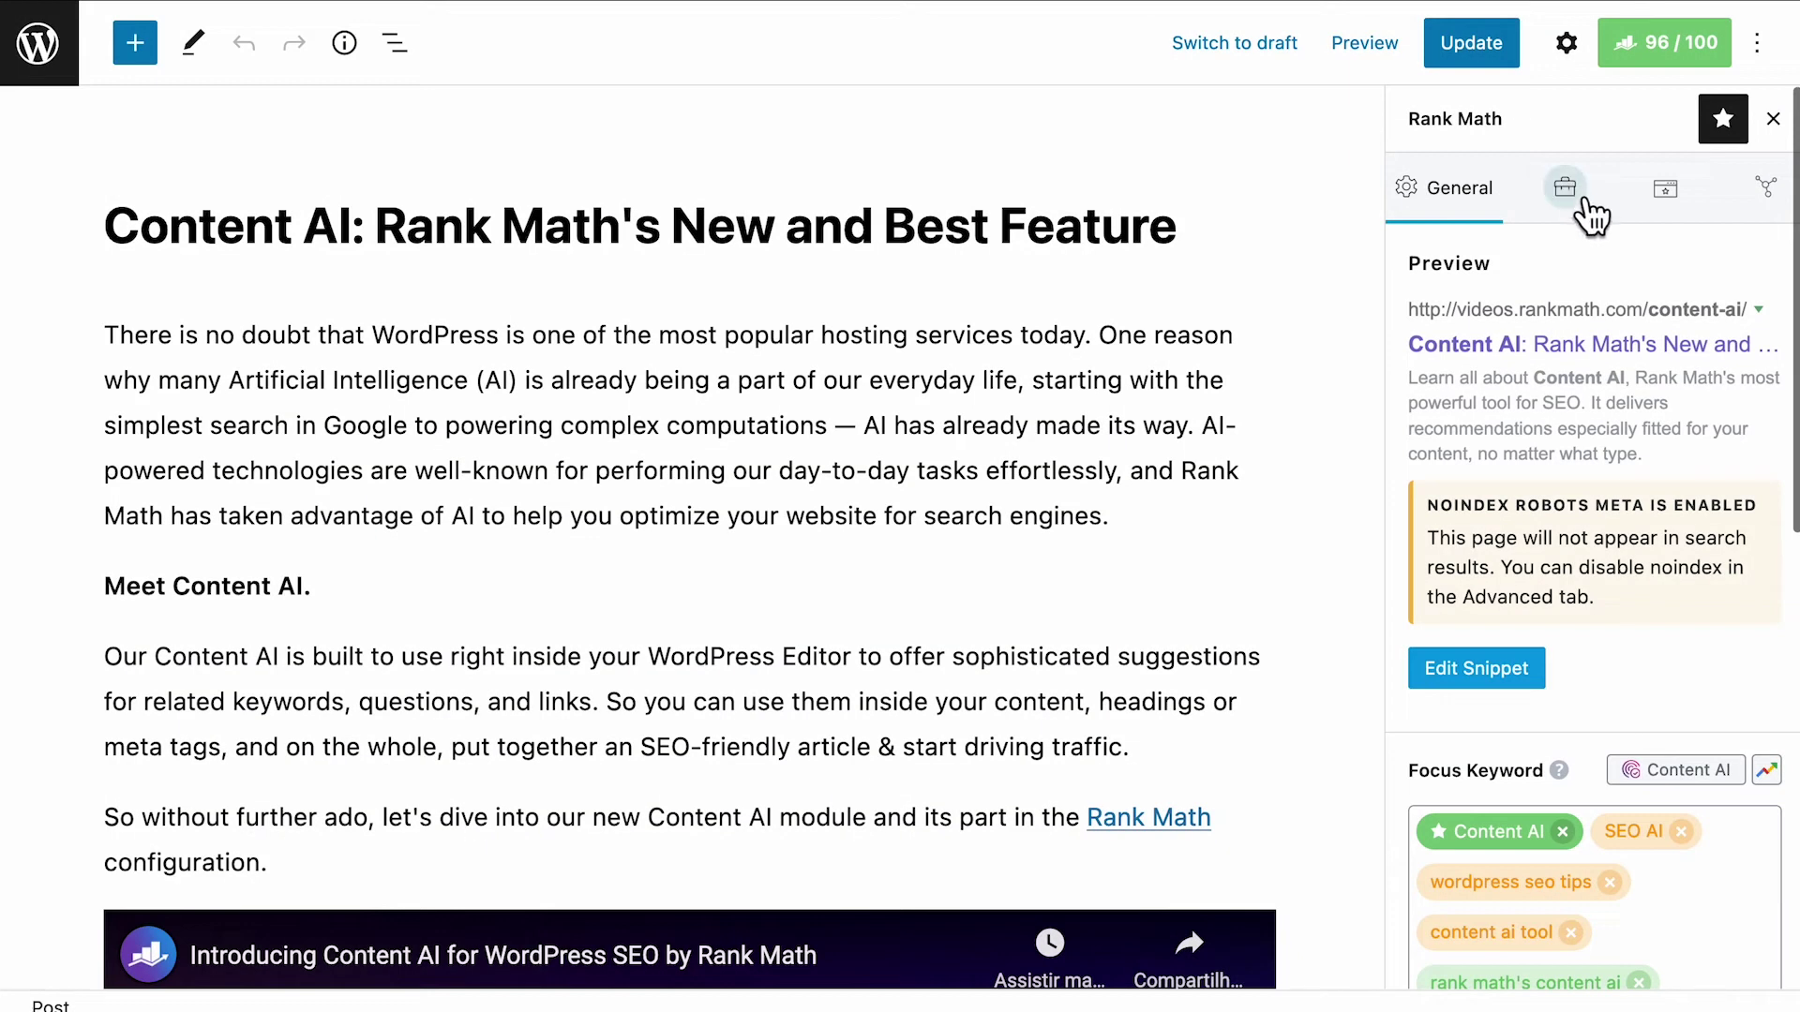
left_click(1586, 201)
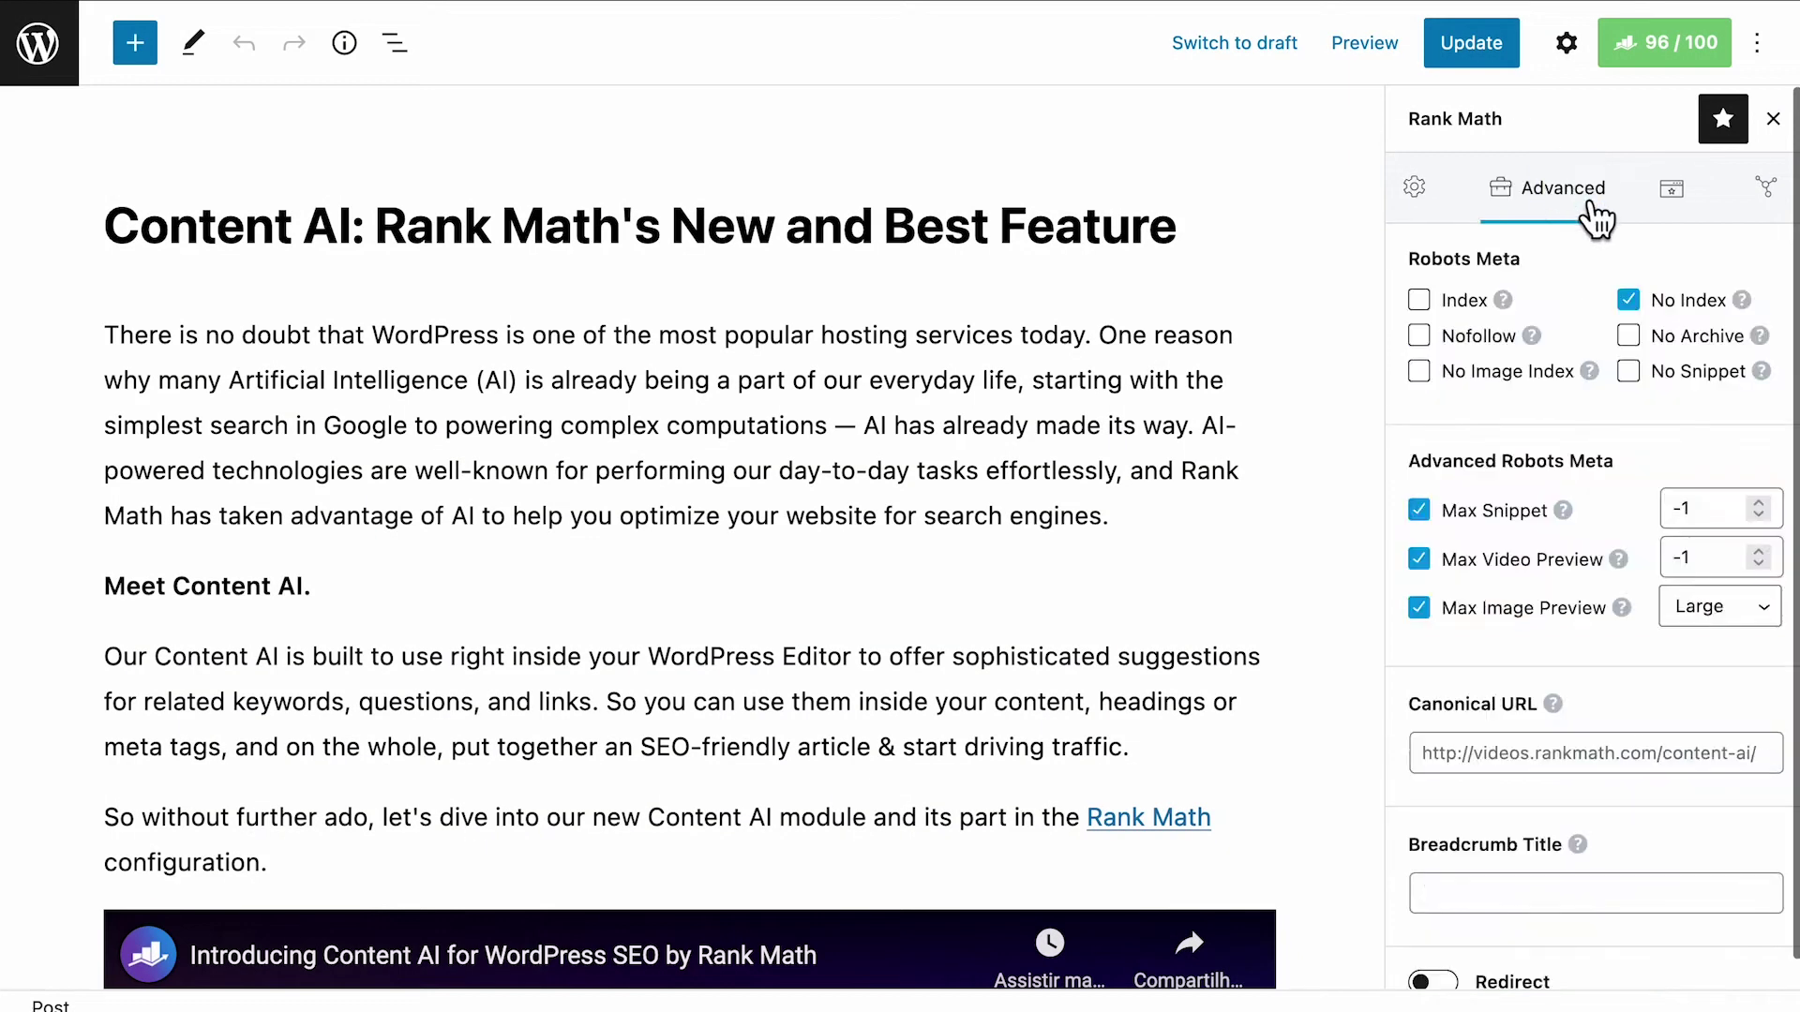
left_click(1431, 305)
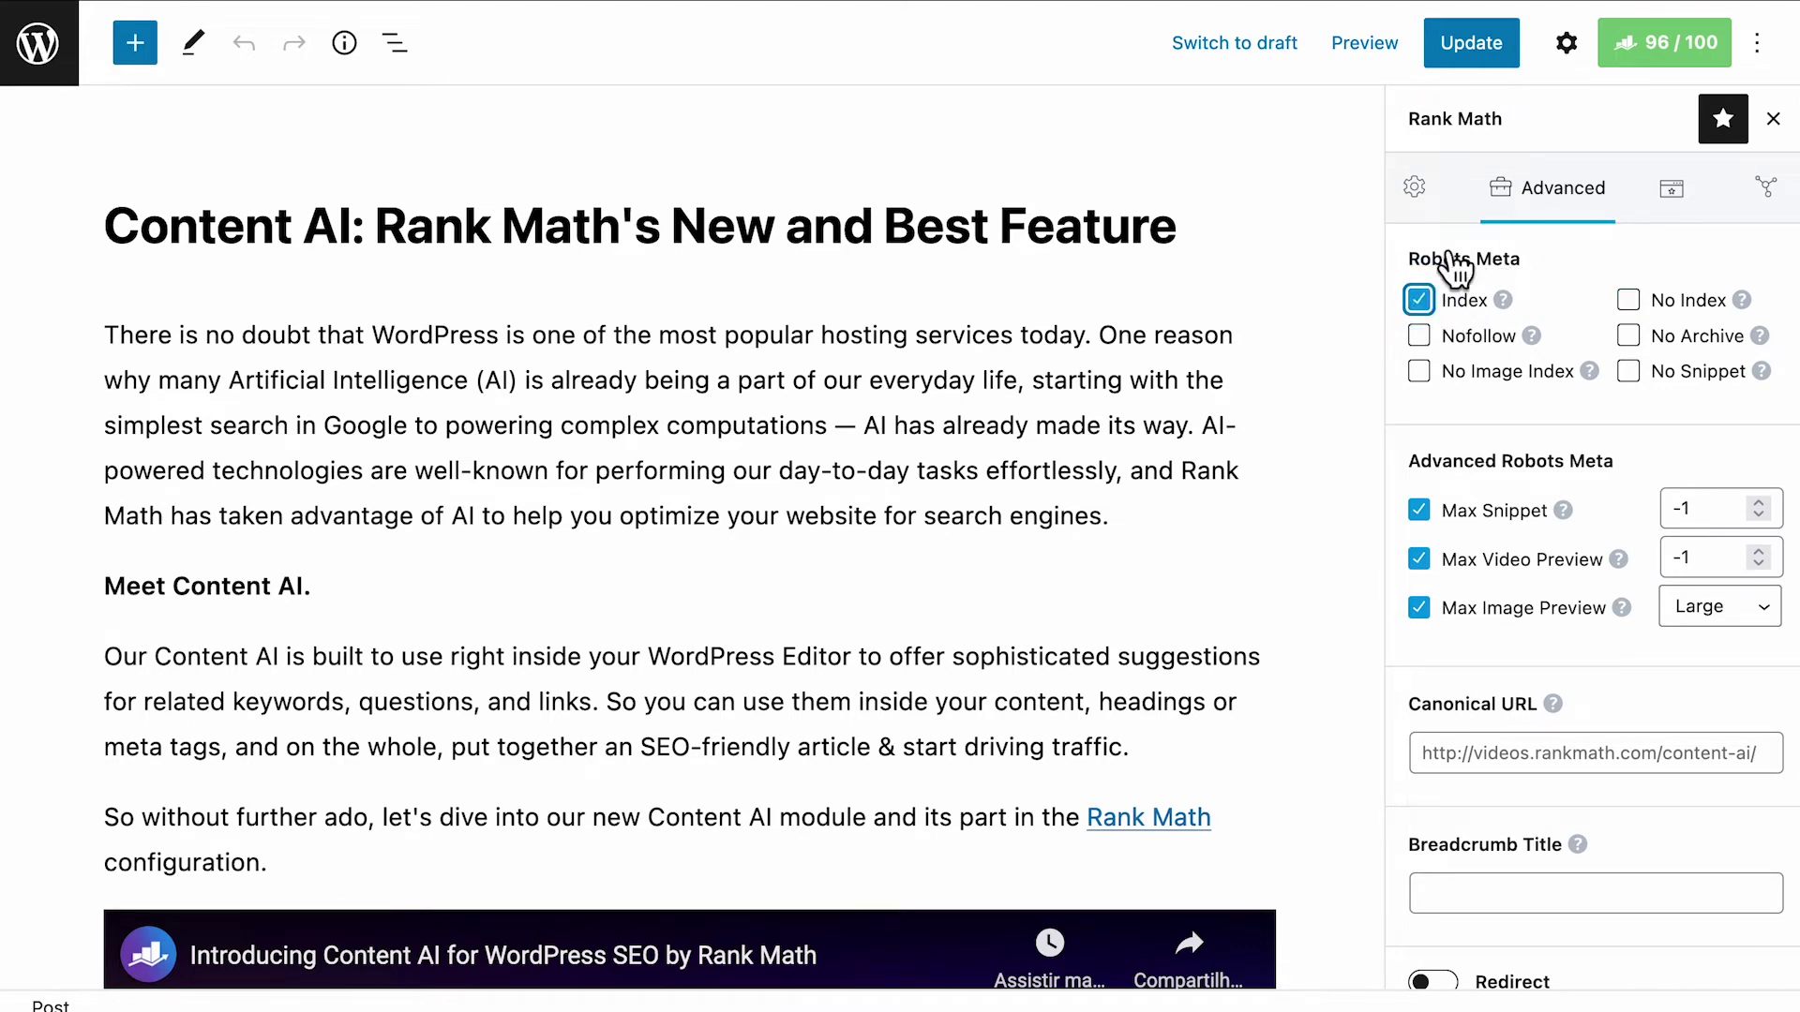
left_click(1495, 52)
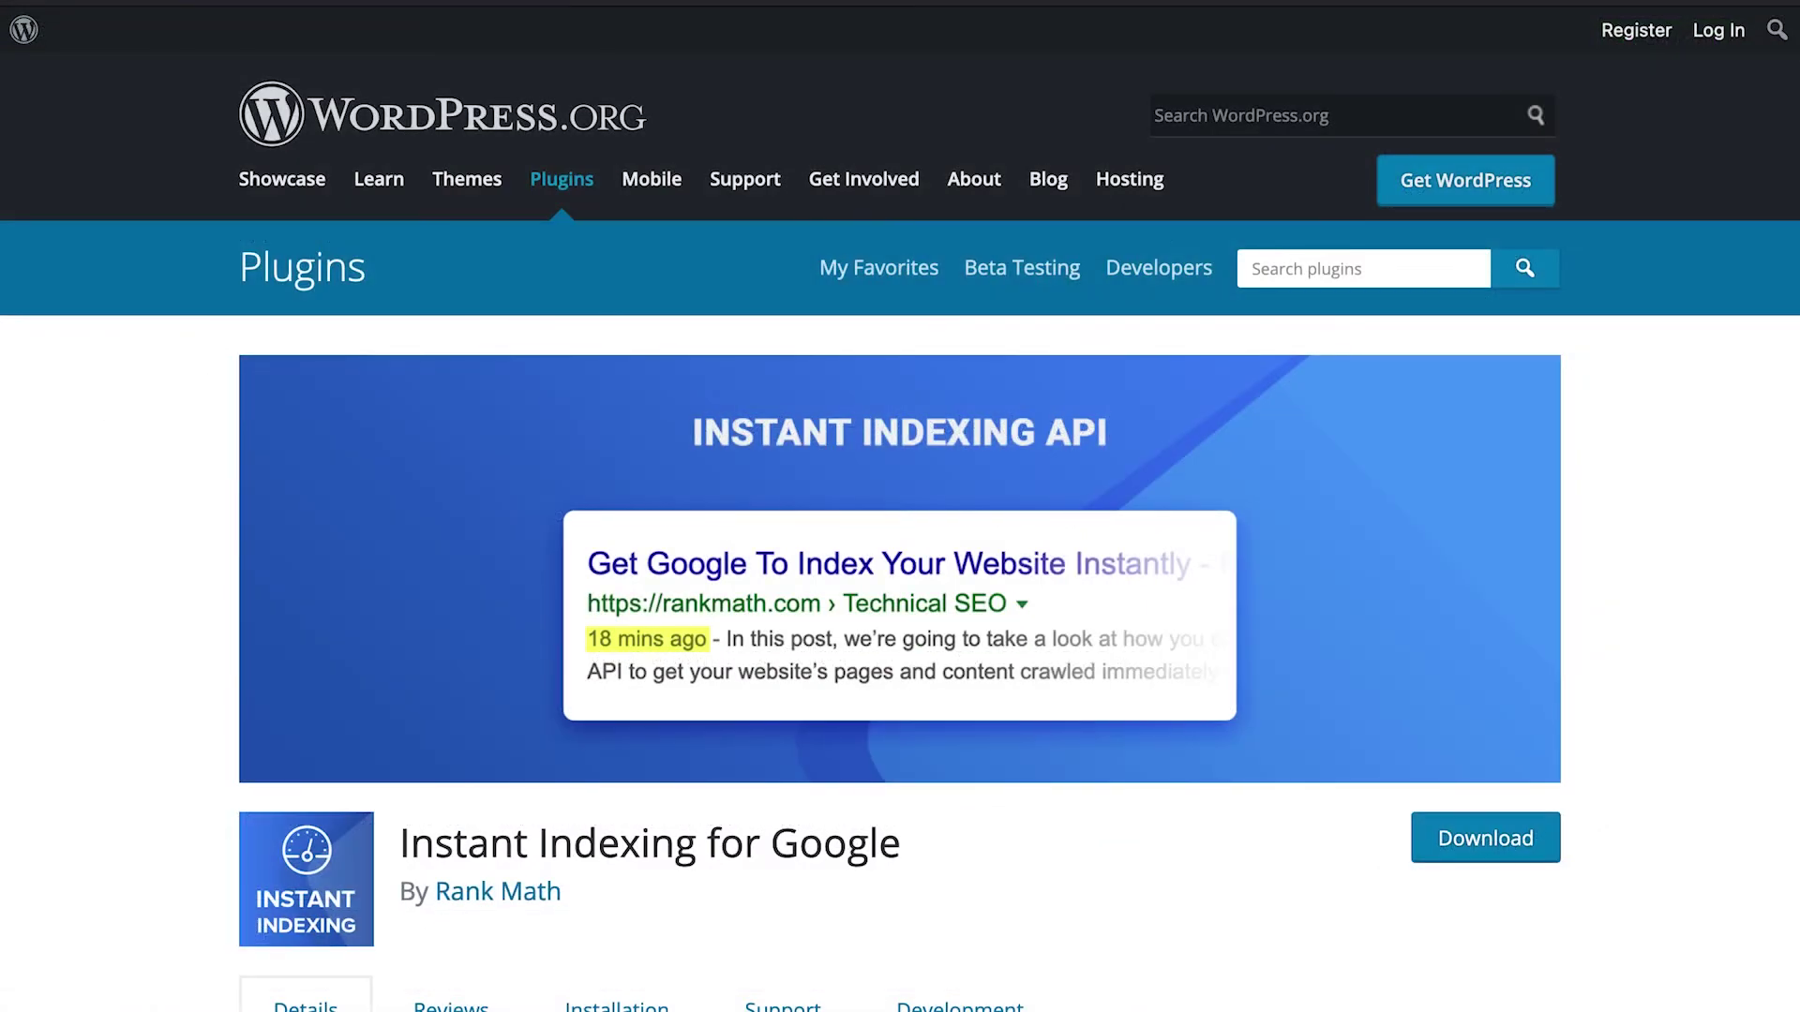
scroll(900, 563, "down", 5)
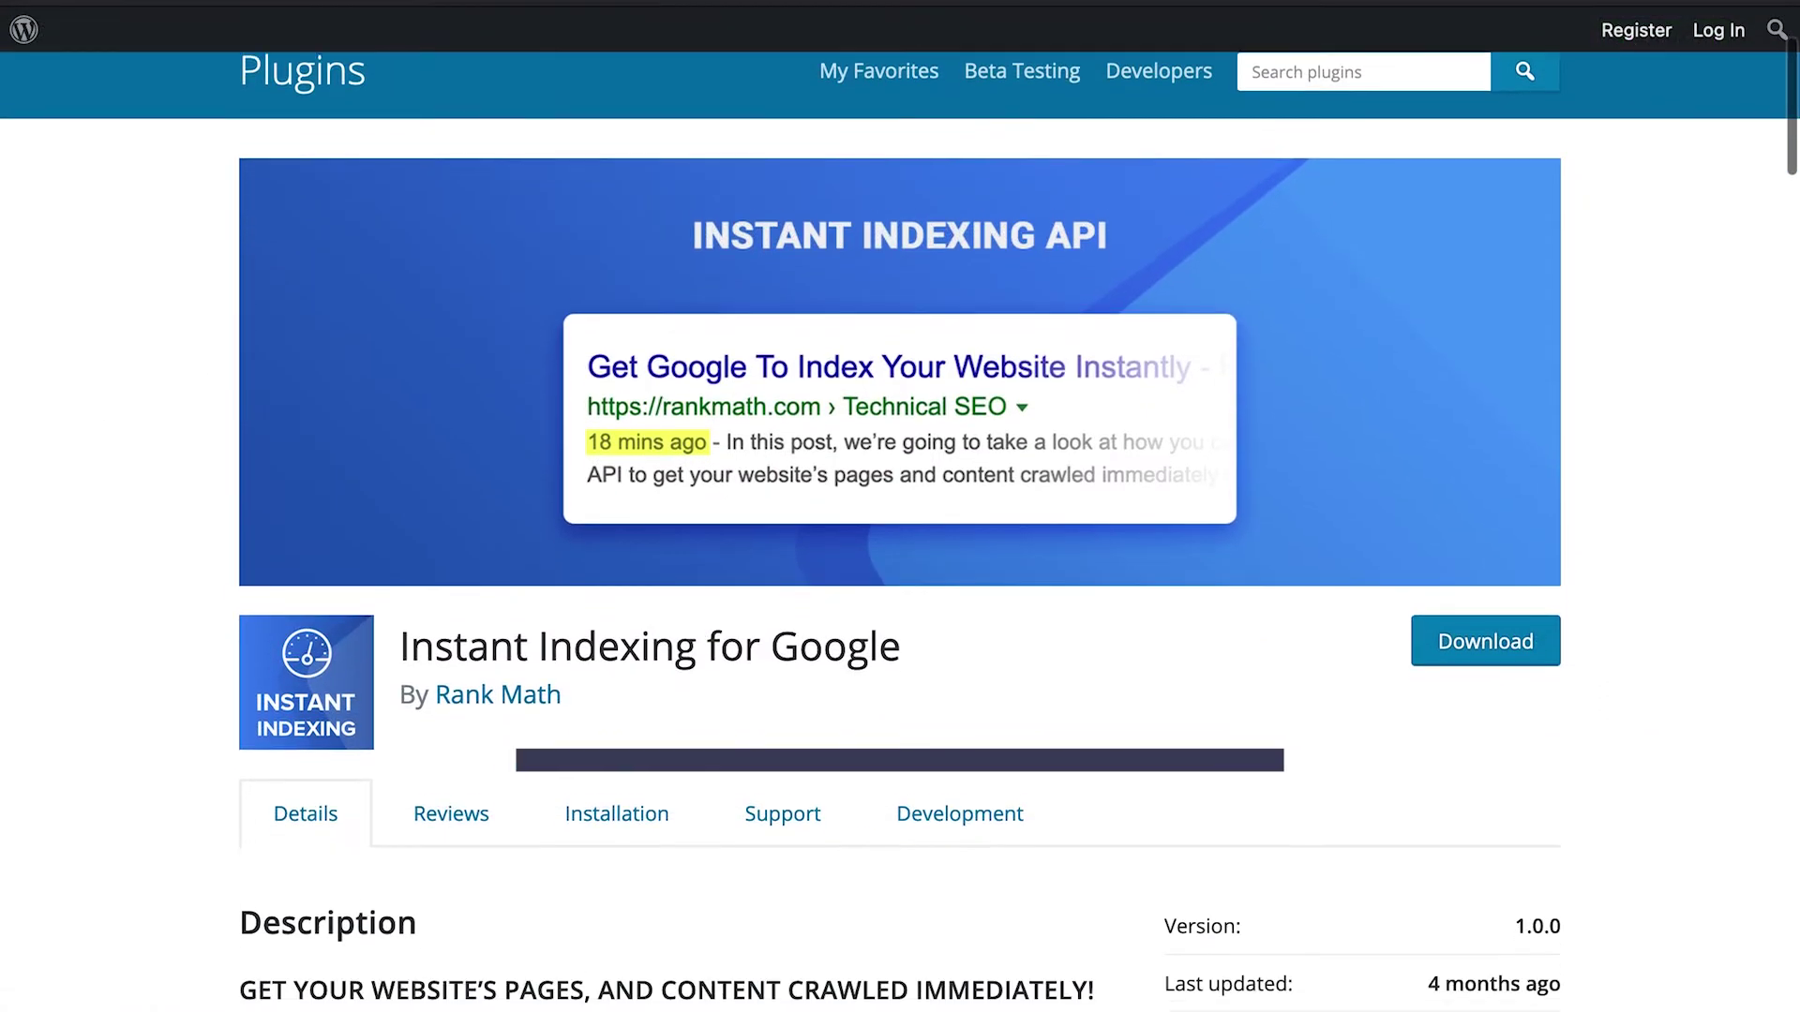
scroll(900, 563, "down", 1)
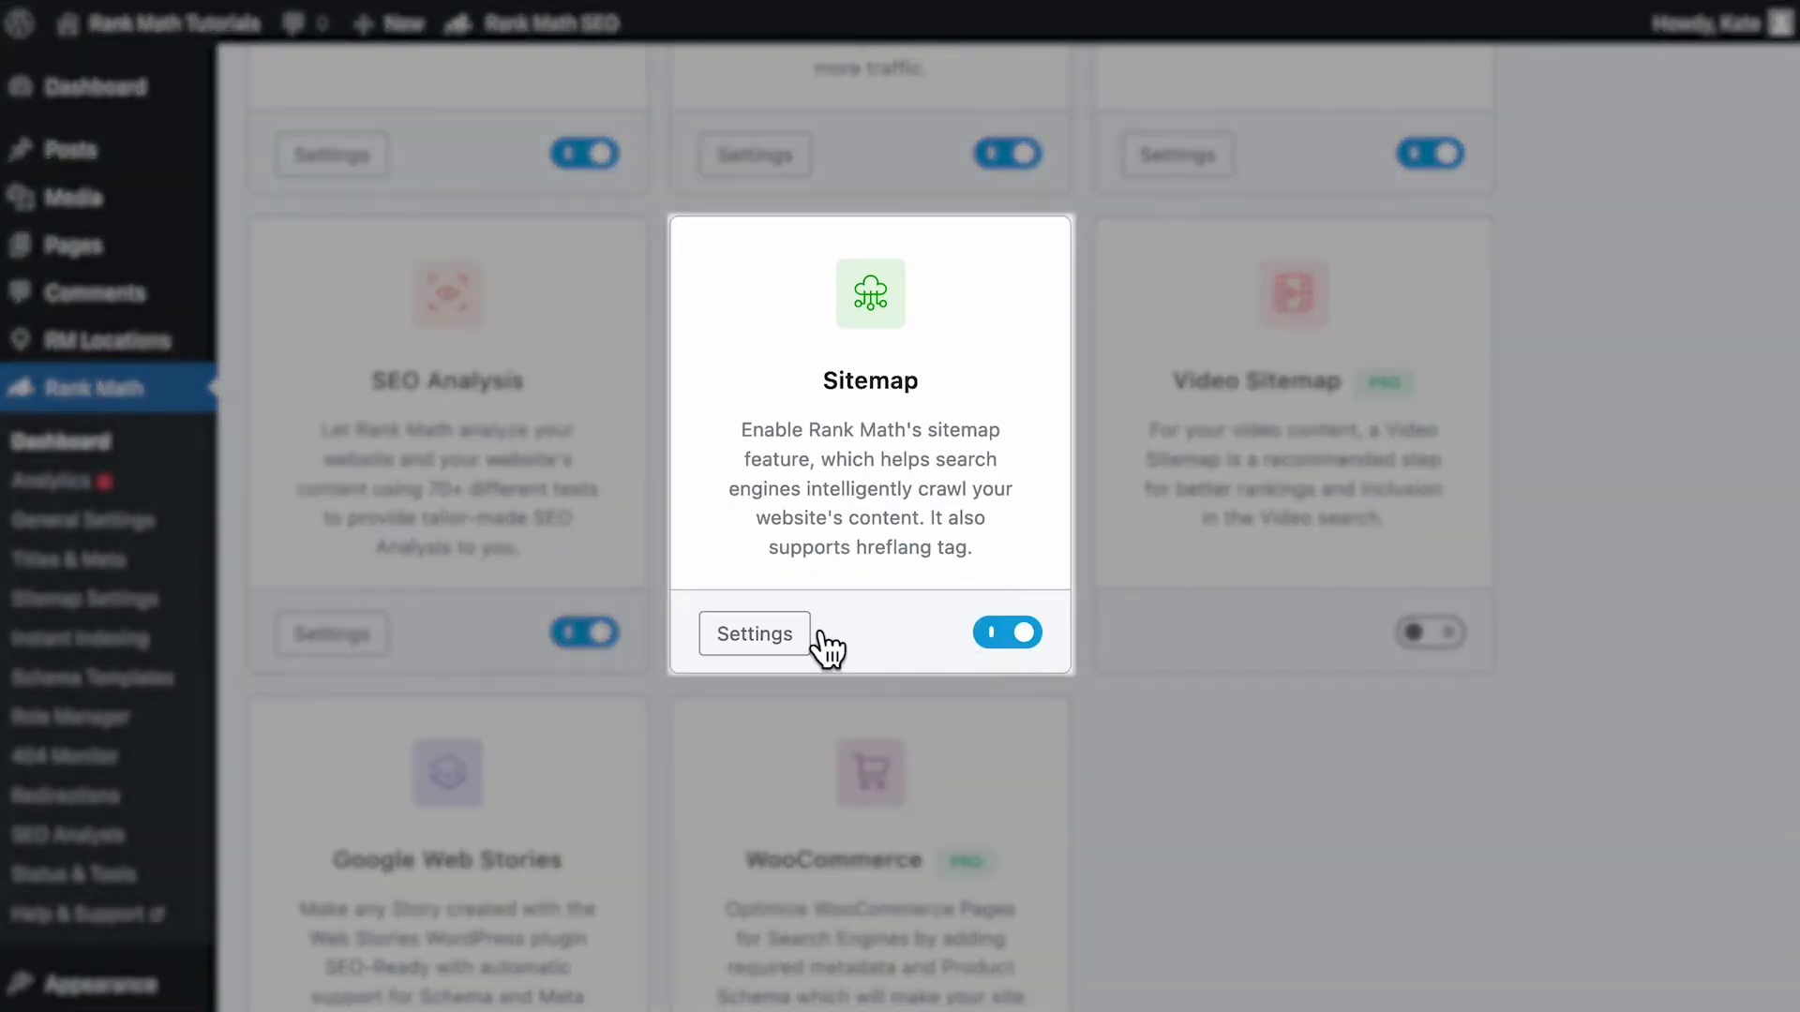
Step: Check the sitemap index, then lower Links Per Sitemap from 200 to 199 and save
left_click(811, 636)
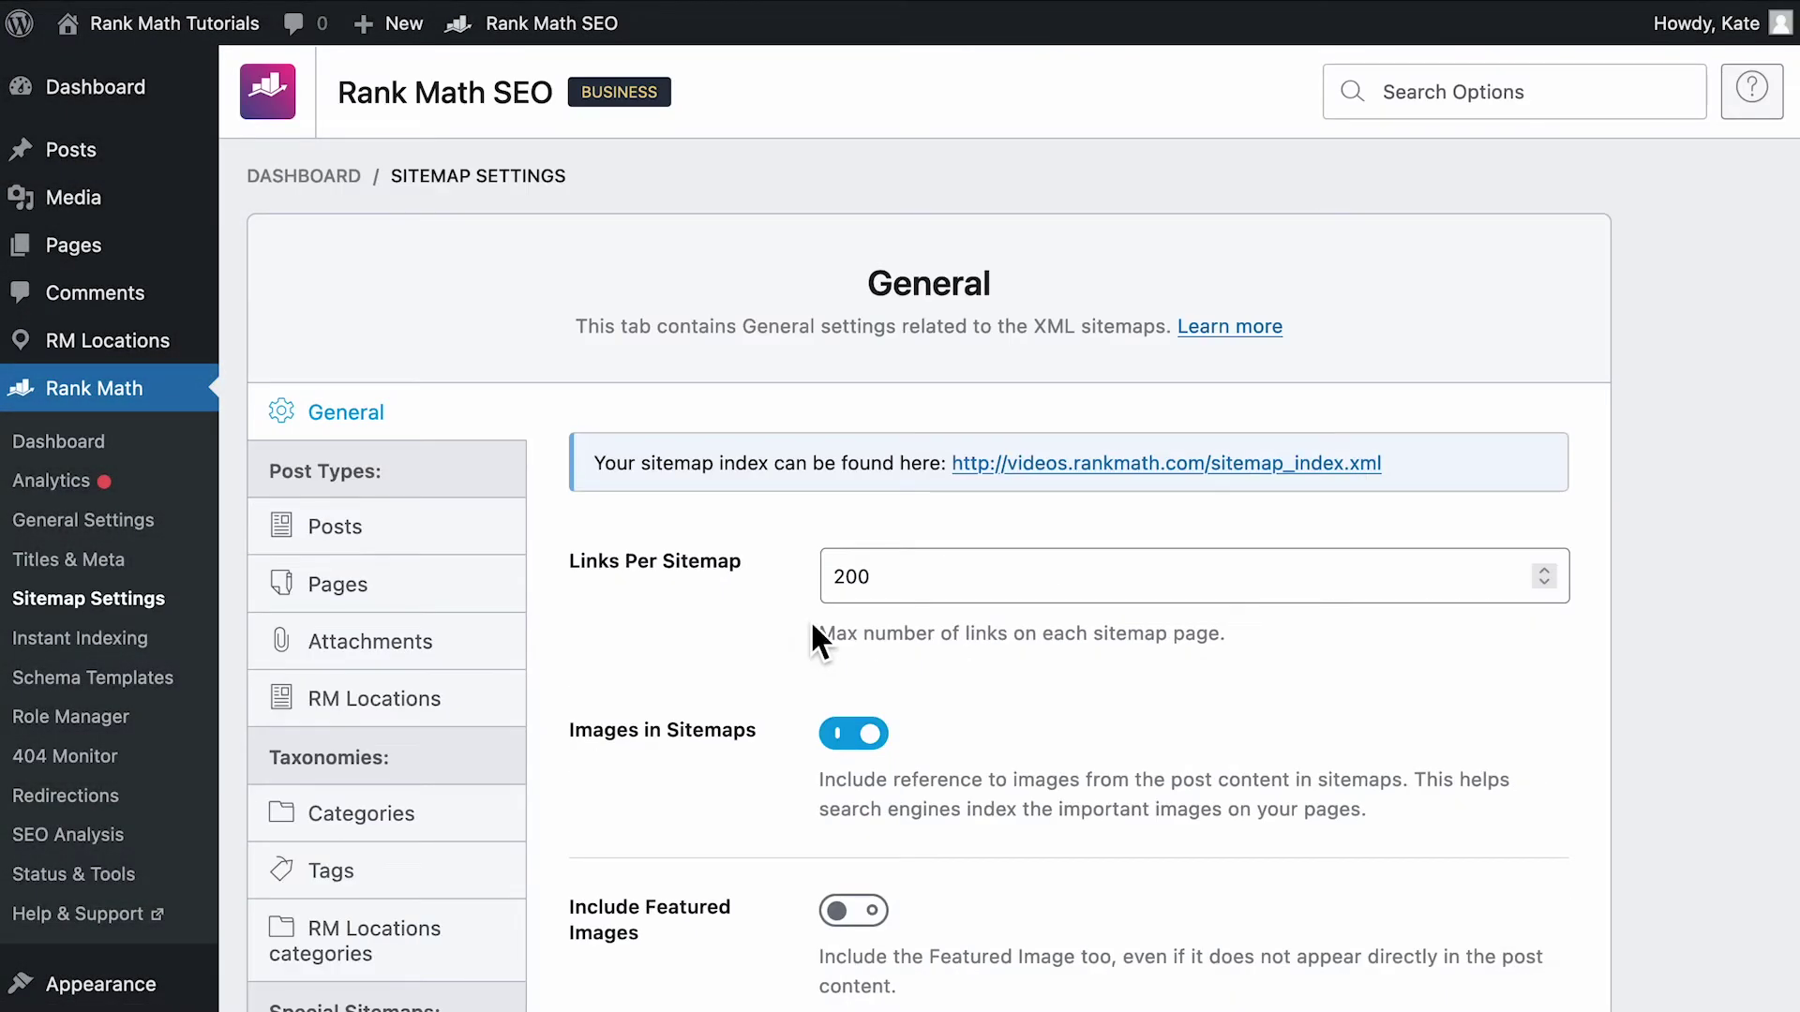
left_click(1122, 470)
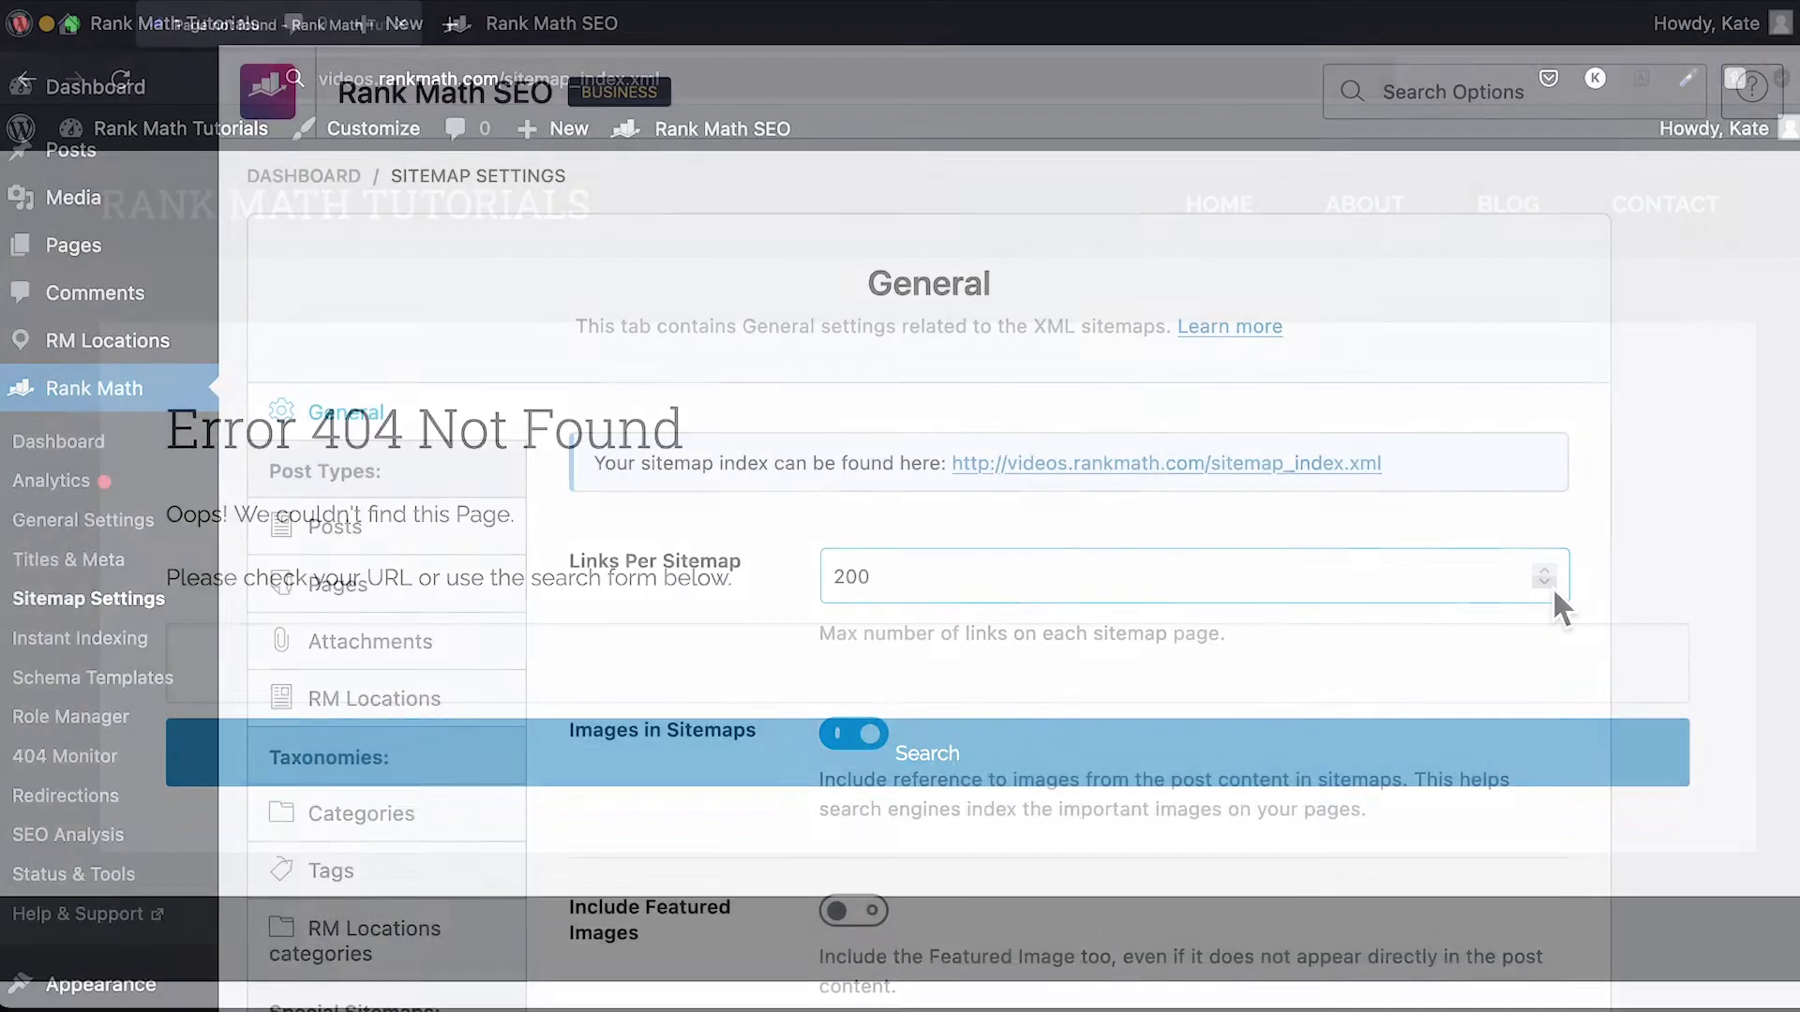
left_click(1544, 582)
scroll(1660, 804, "down", 10)
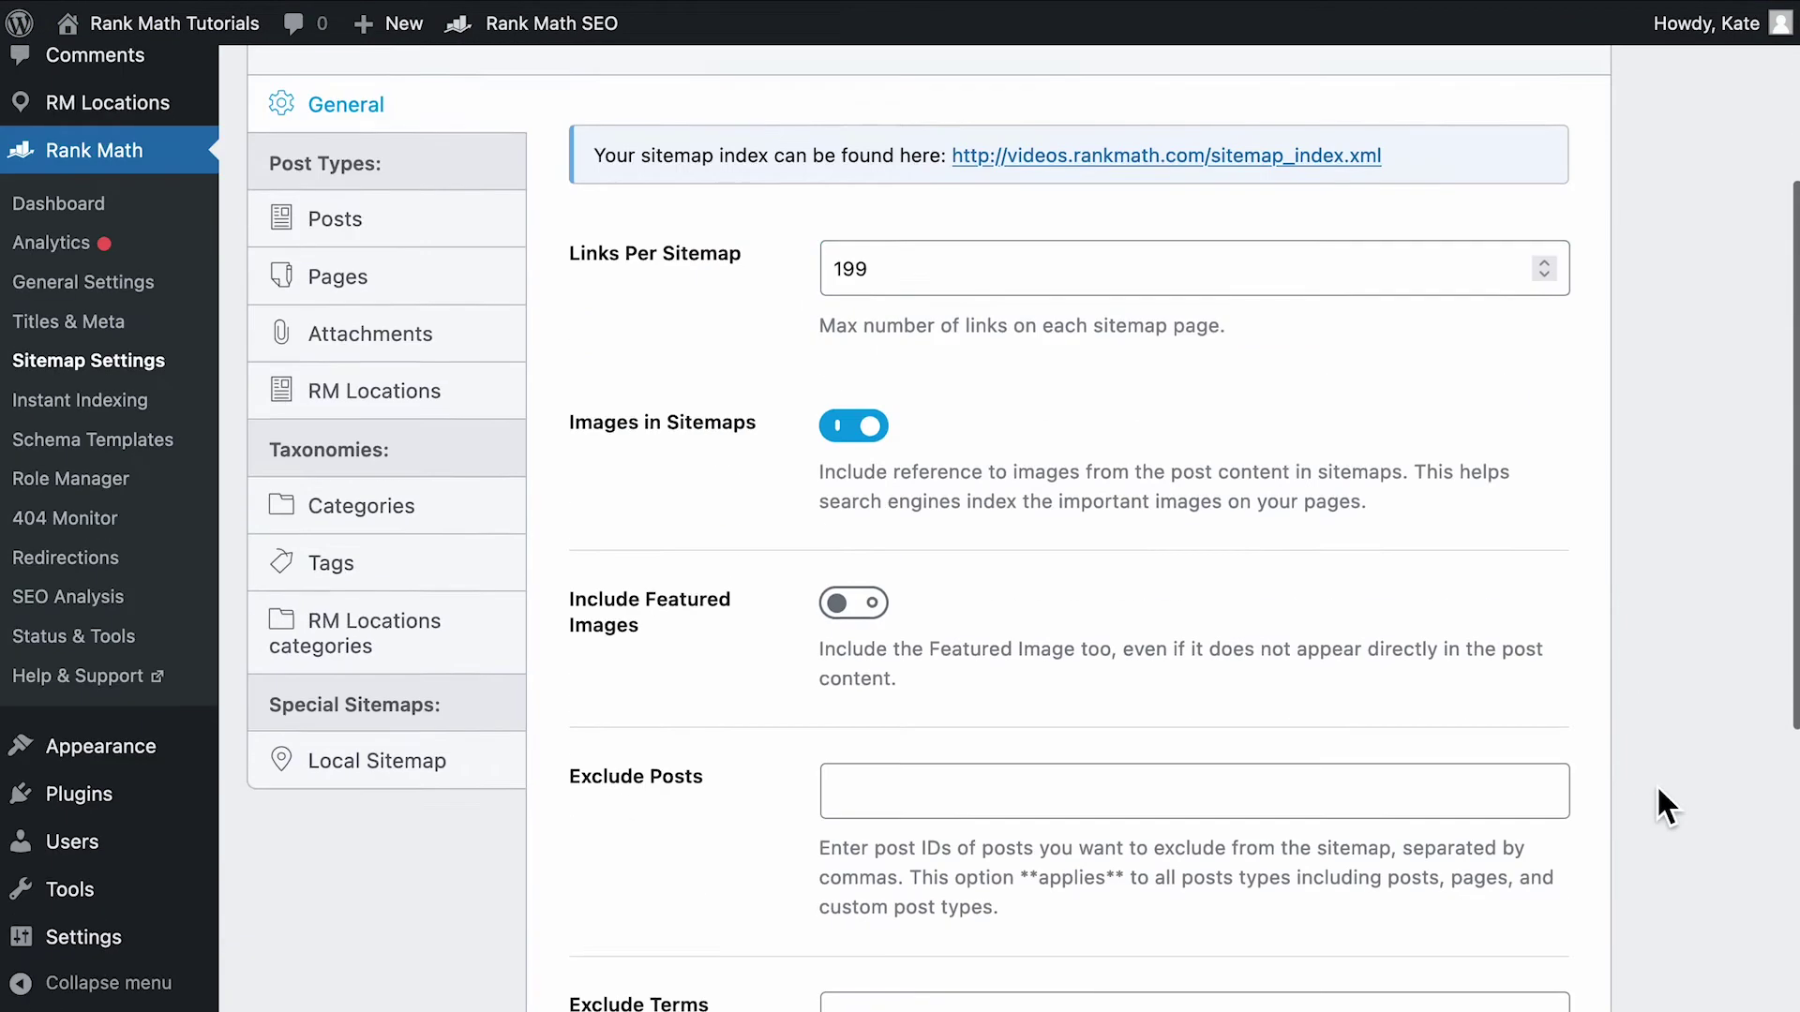
left_click(1578, 870)
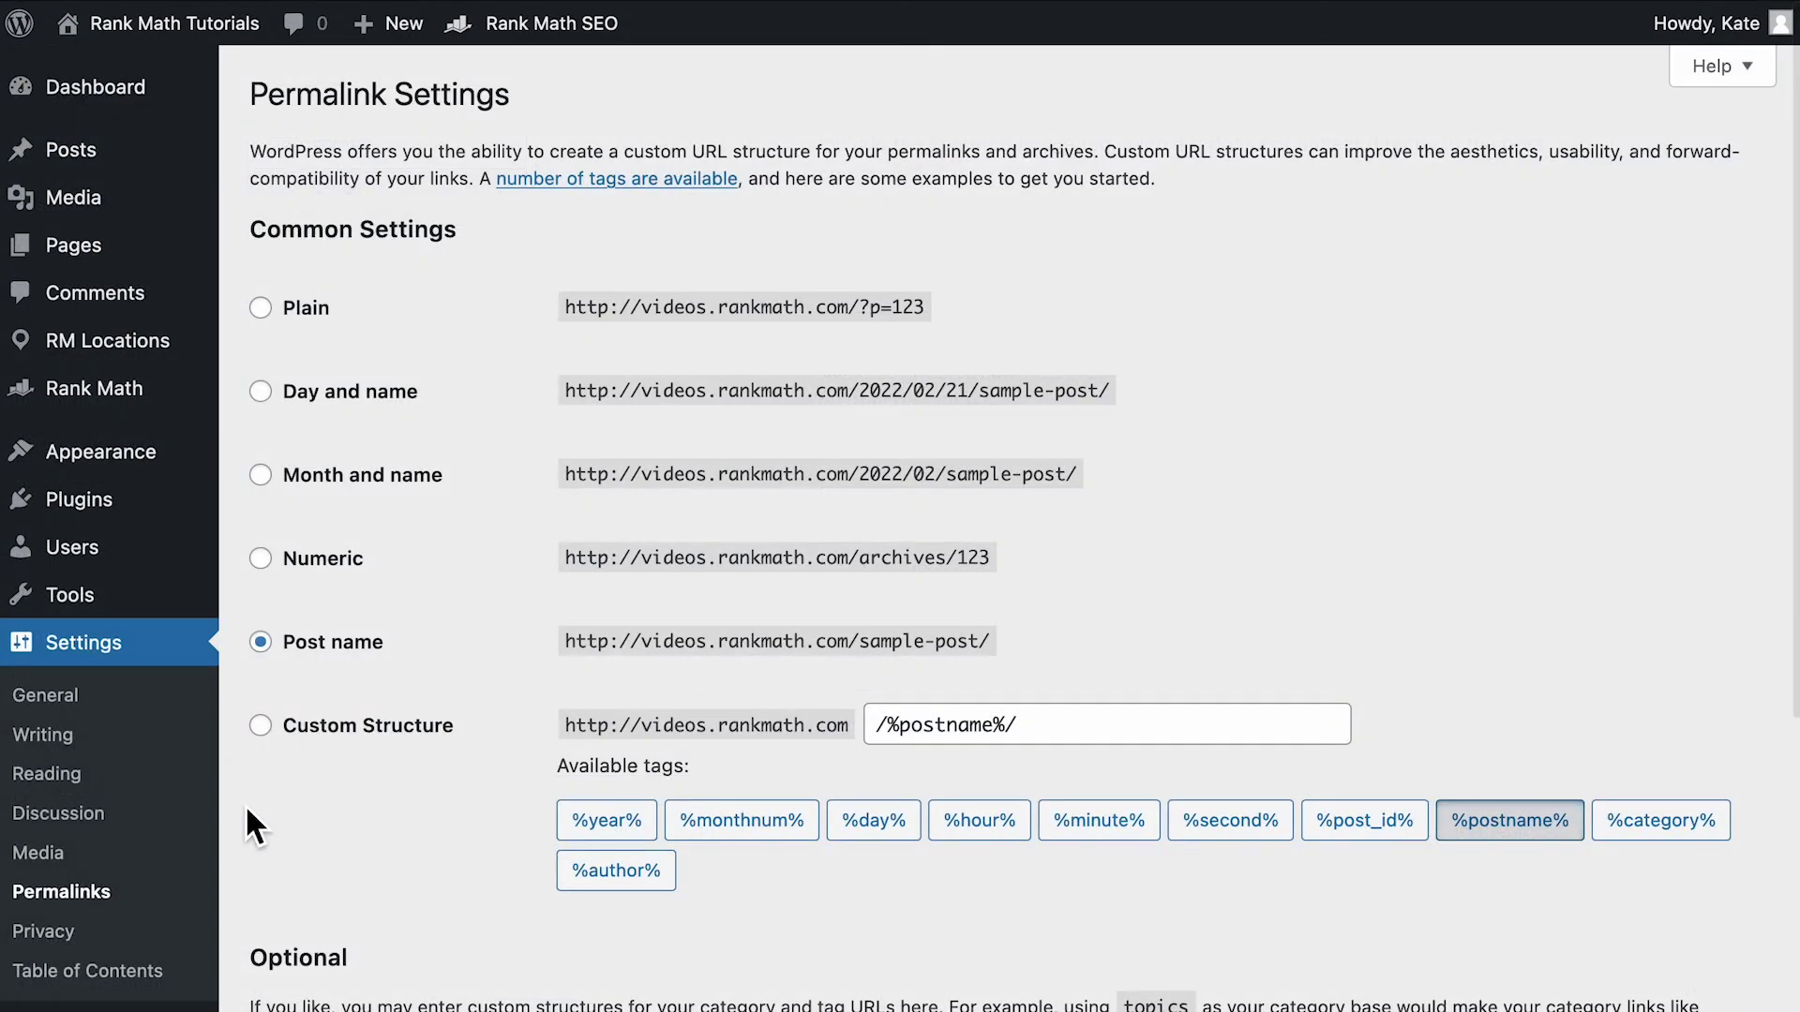
scroll(245, 805, "down", 5)
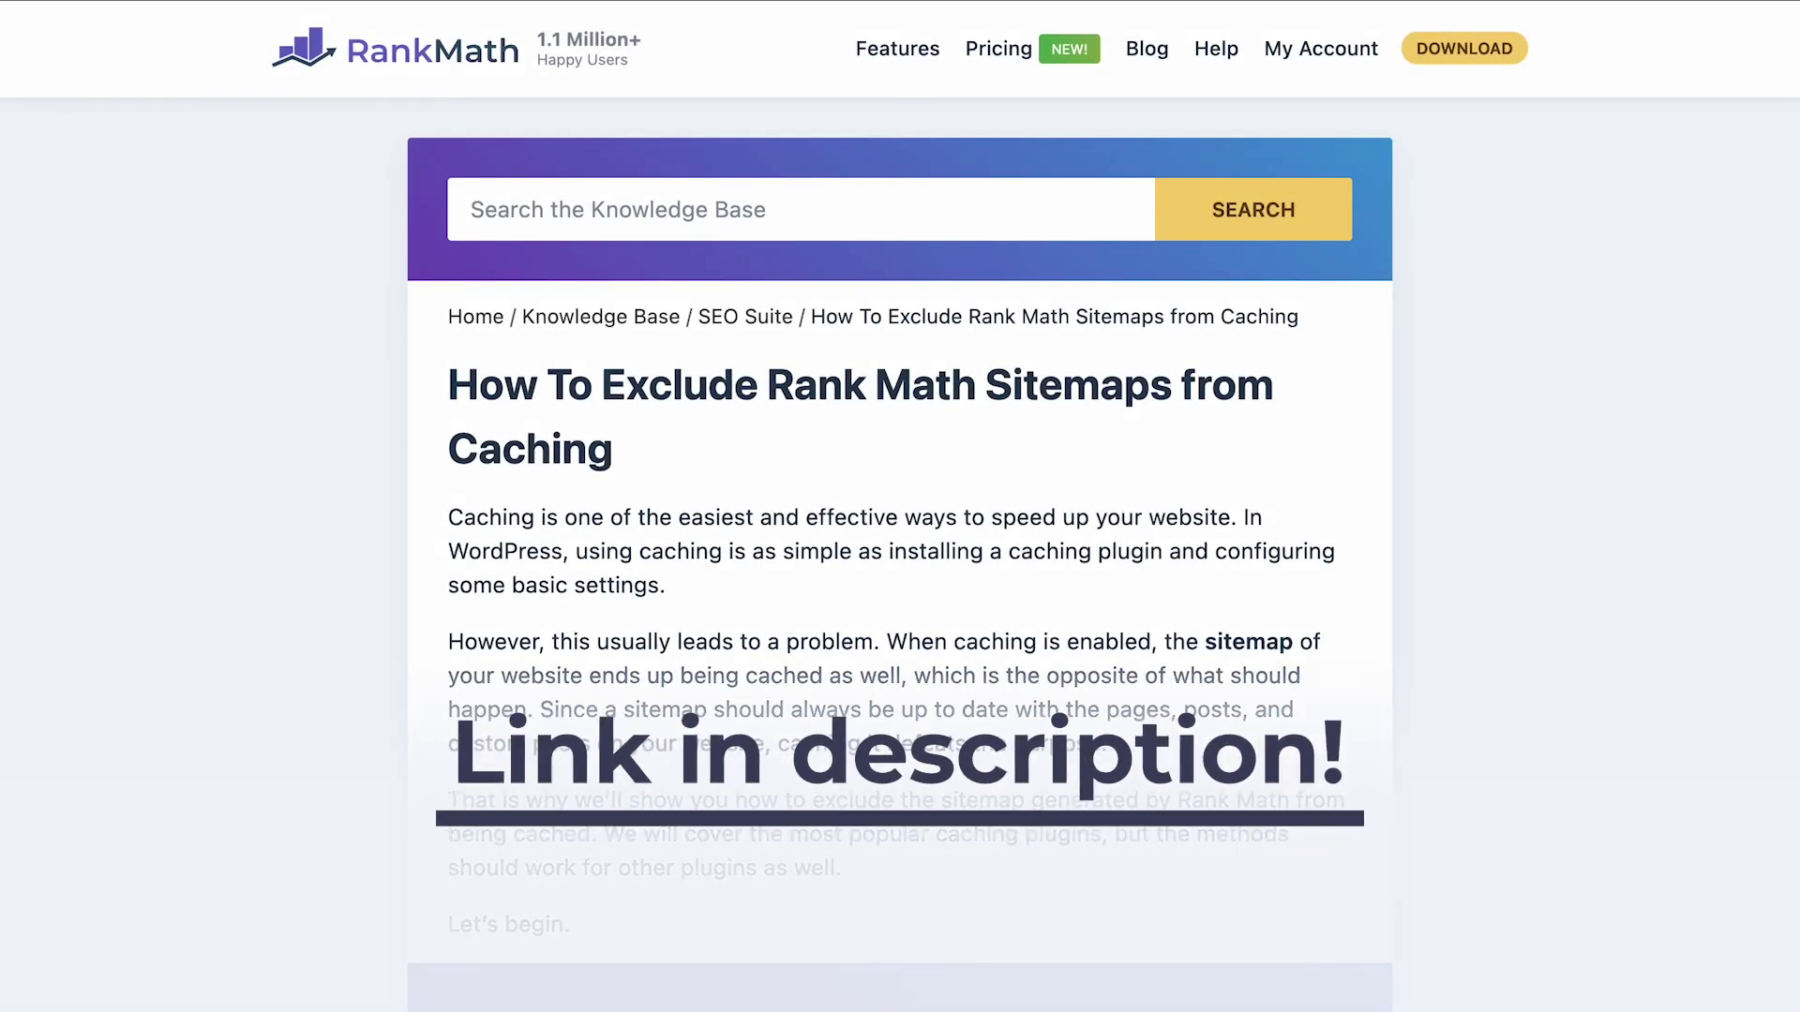
scroll(900, 553, "down", 5)
scroll(900, 553, "down", 6)
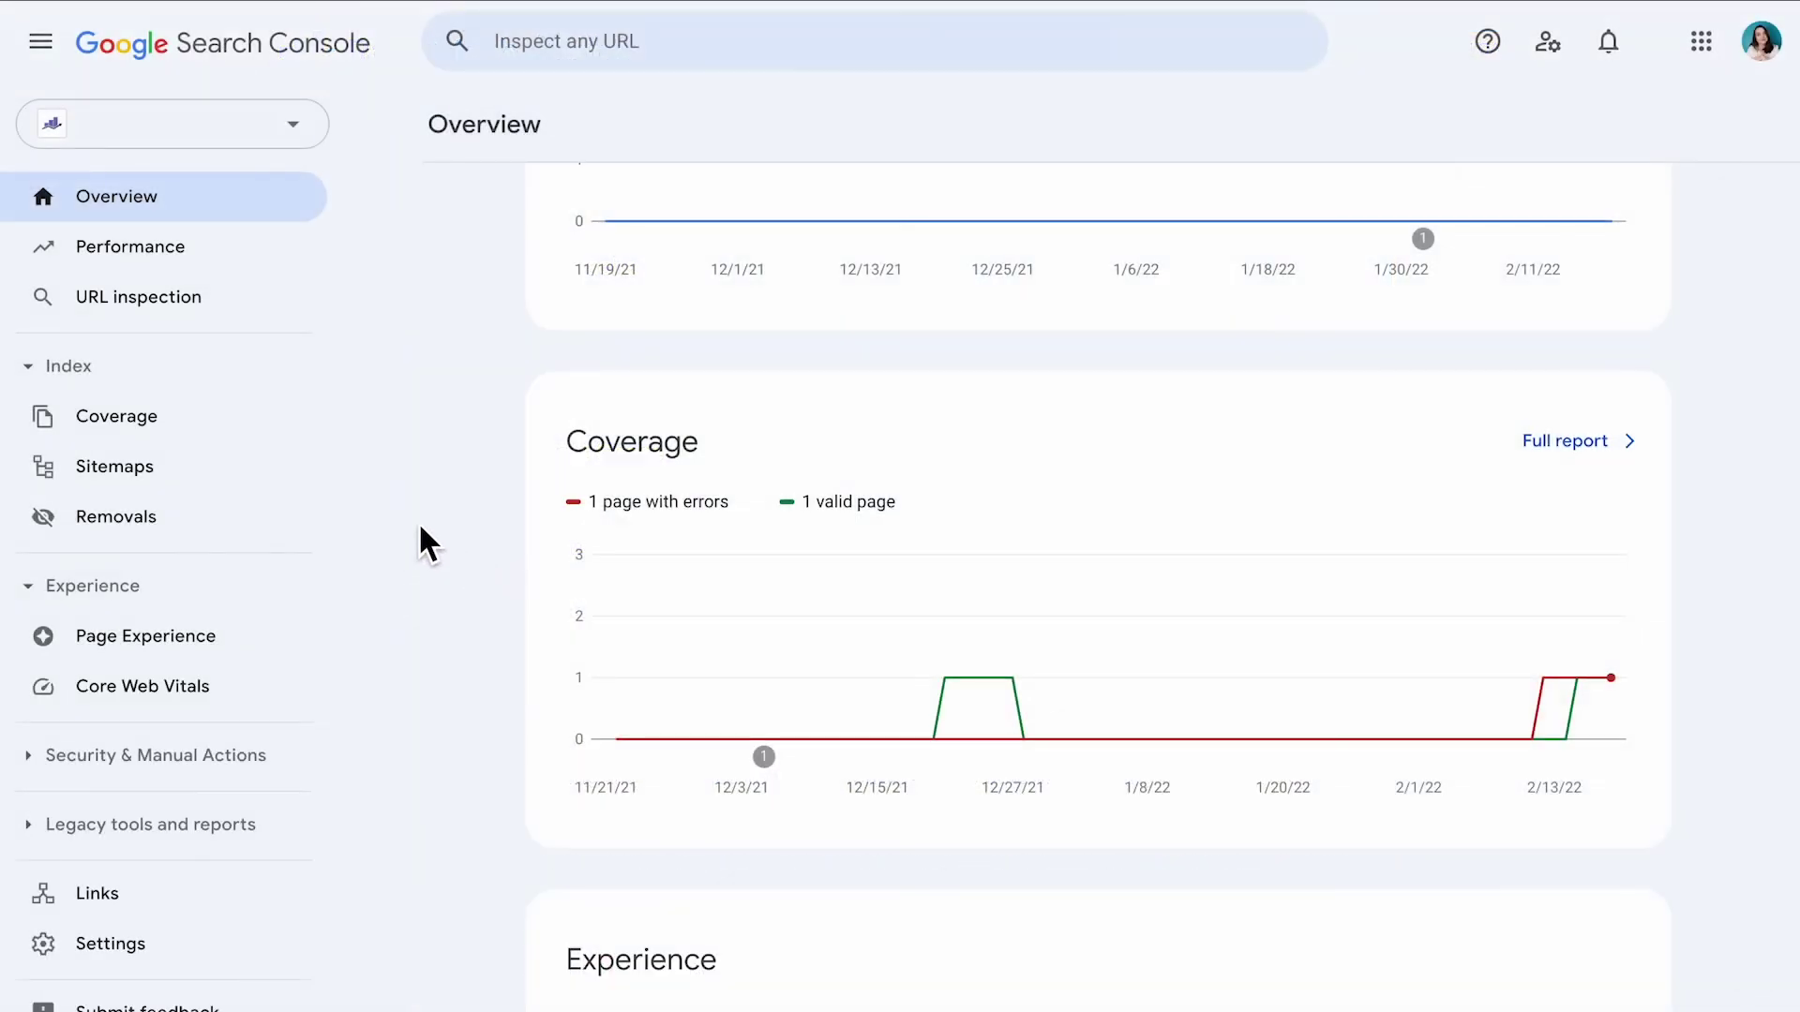
Step: Remove sitemap_index.xml from Search Console's submitted sitemaps
left_click(253, 479)
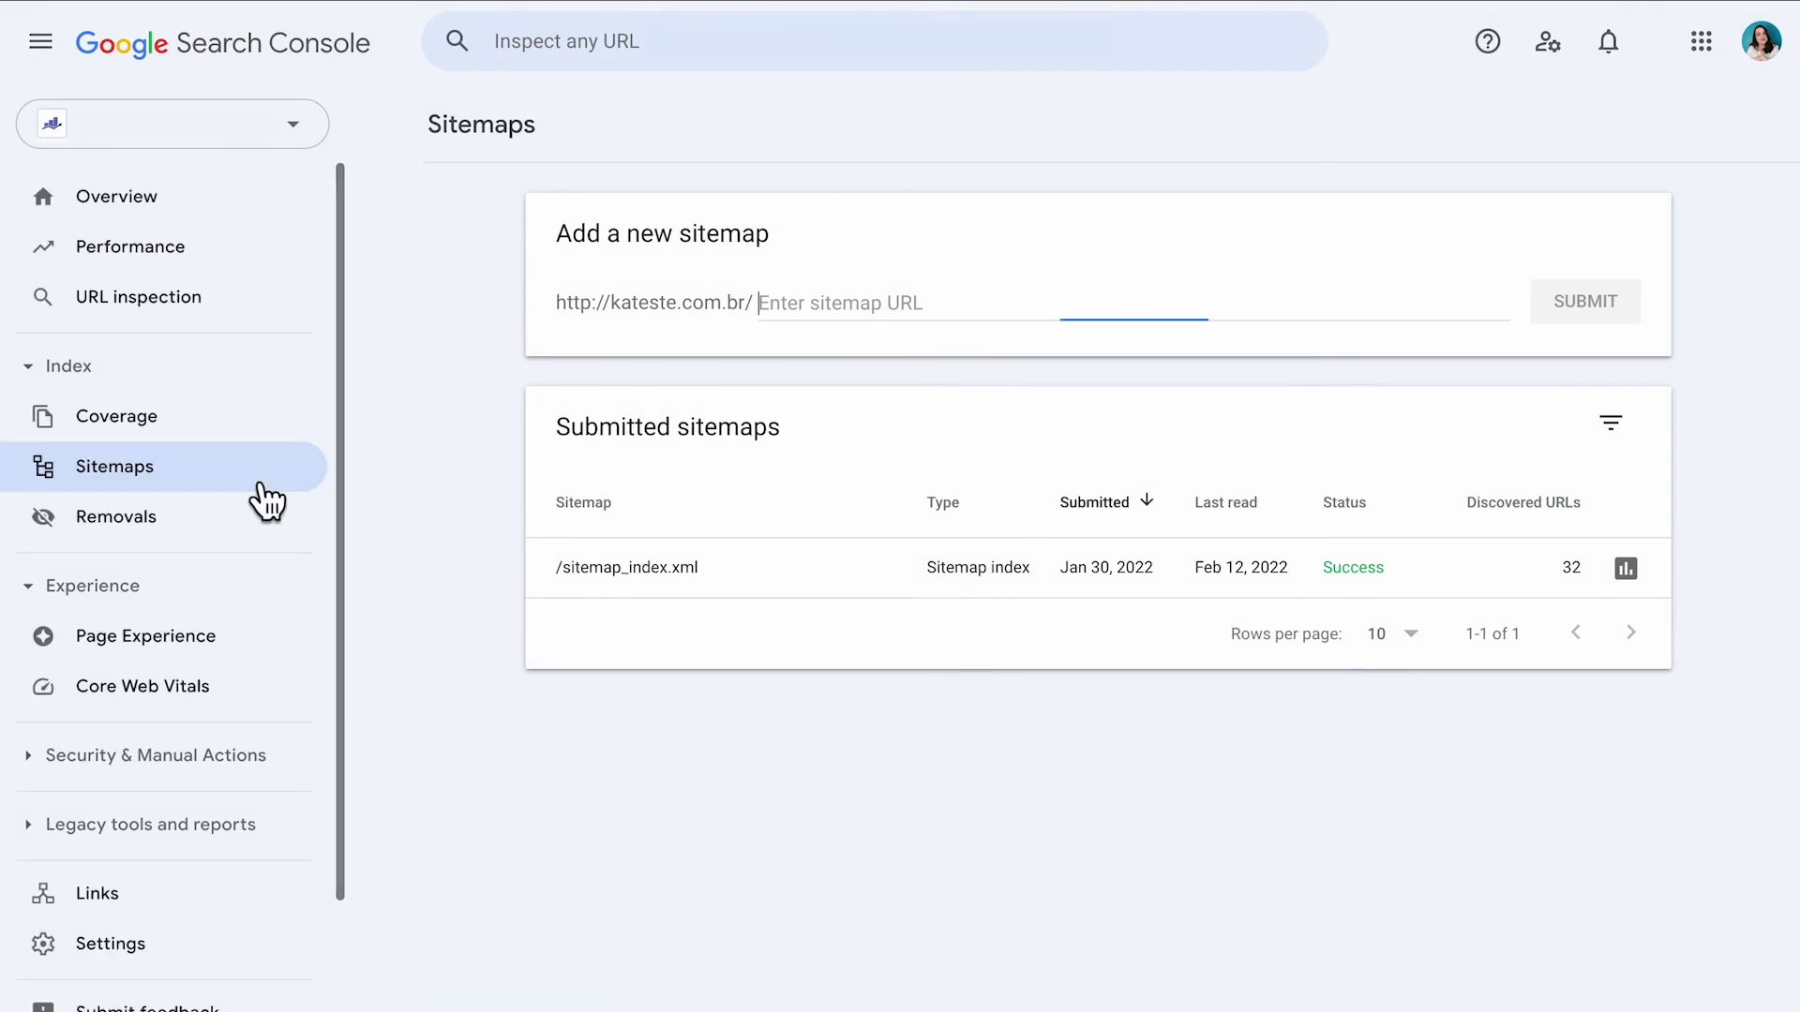
left_click(695, 569)
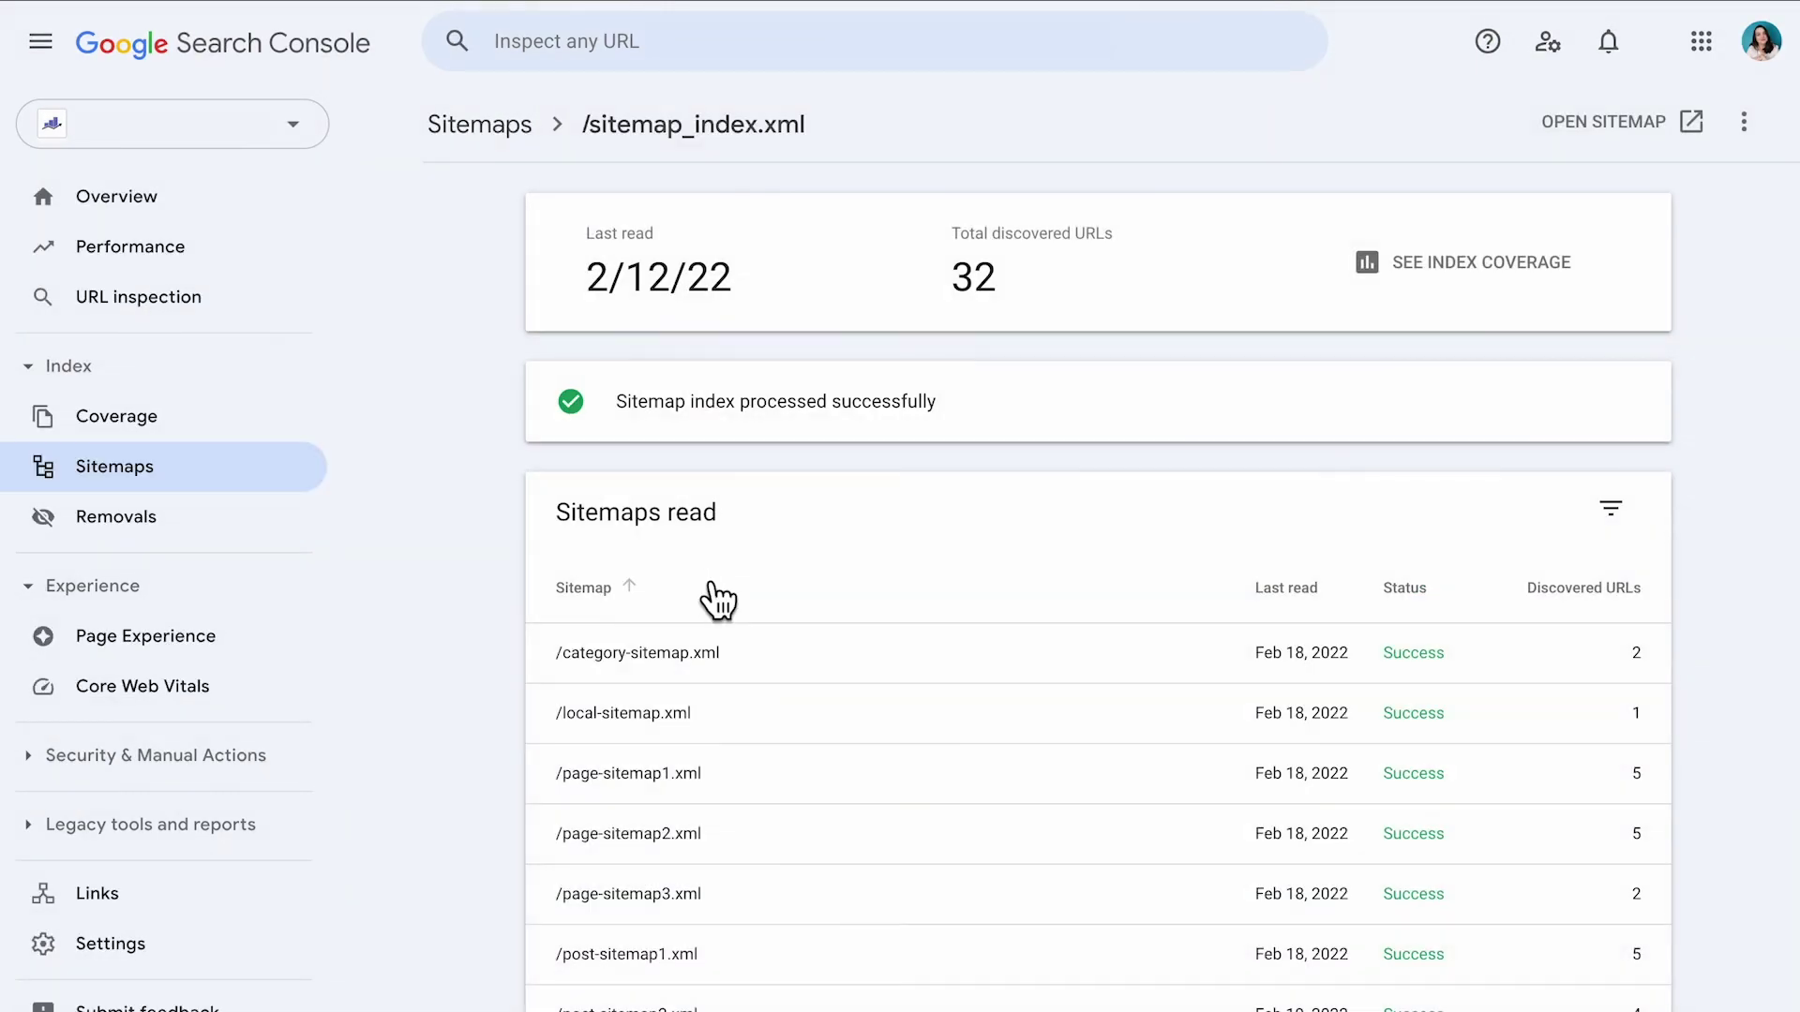
left_click(1744, 122)
left_click(1763, 192)
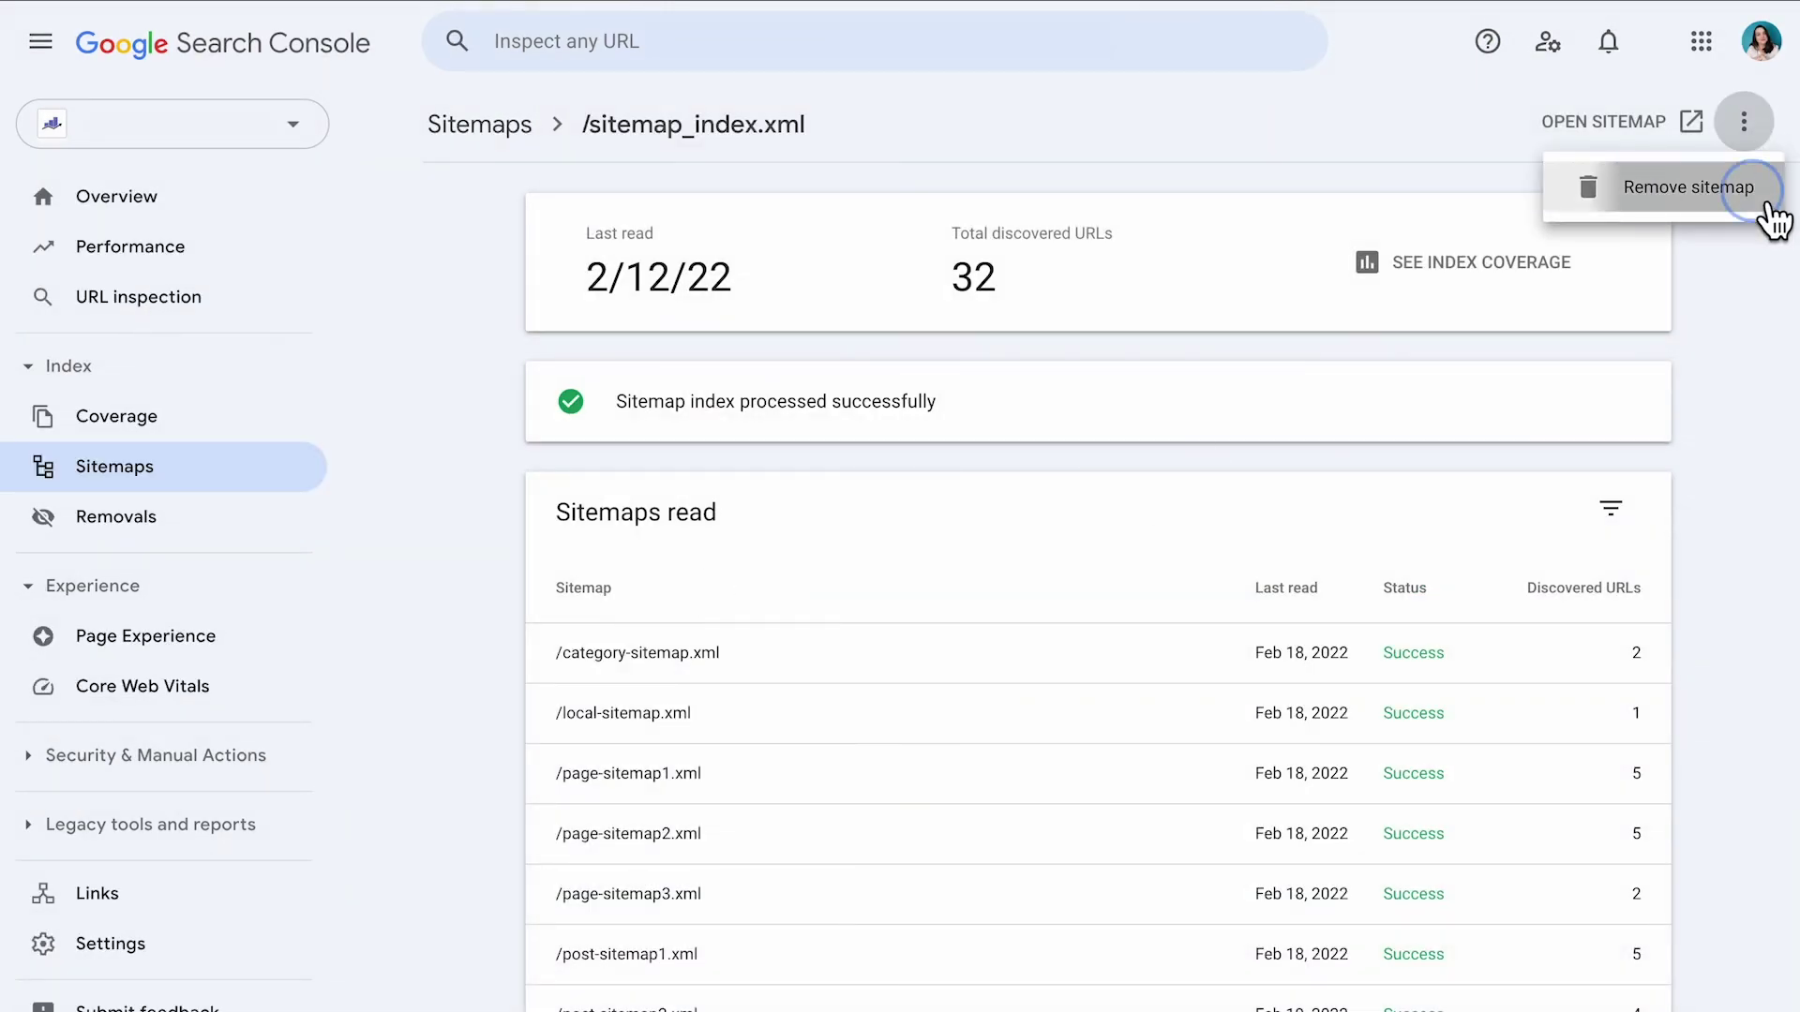
left_click(1187, 563)
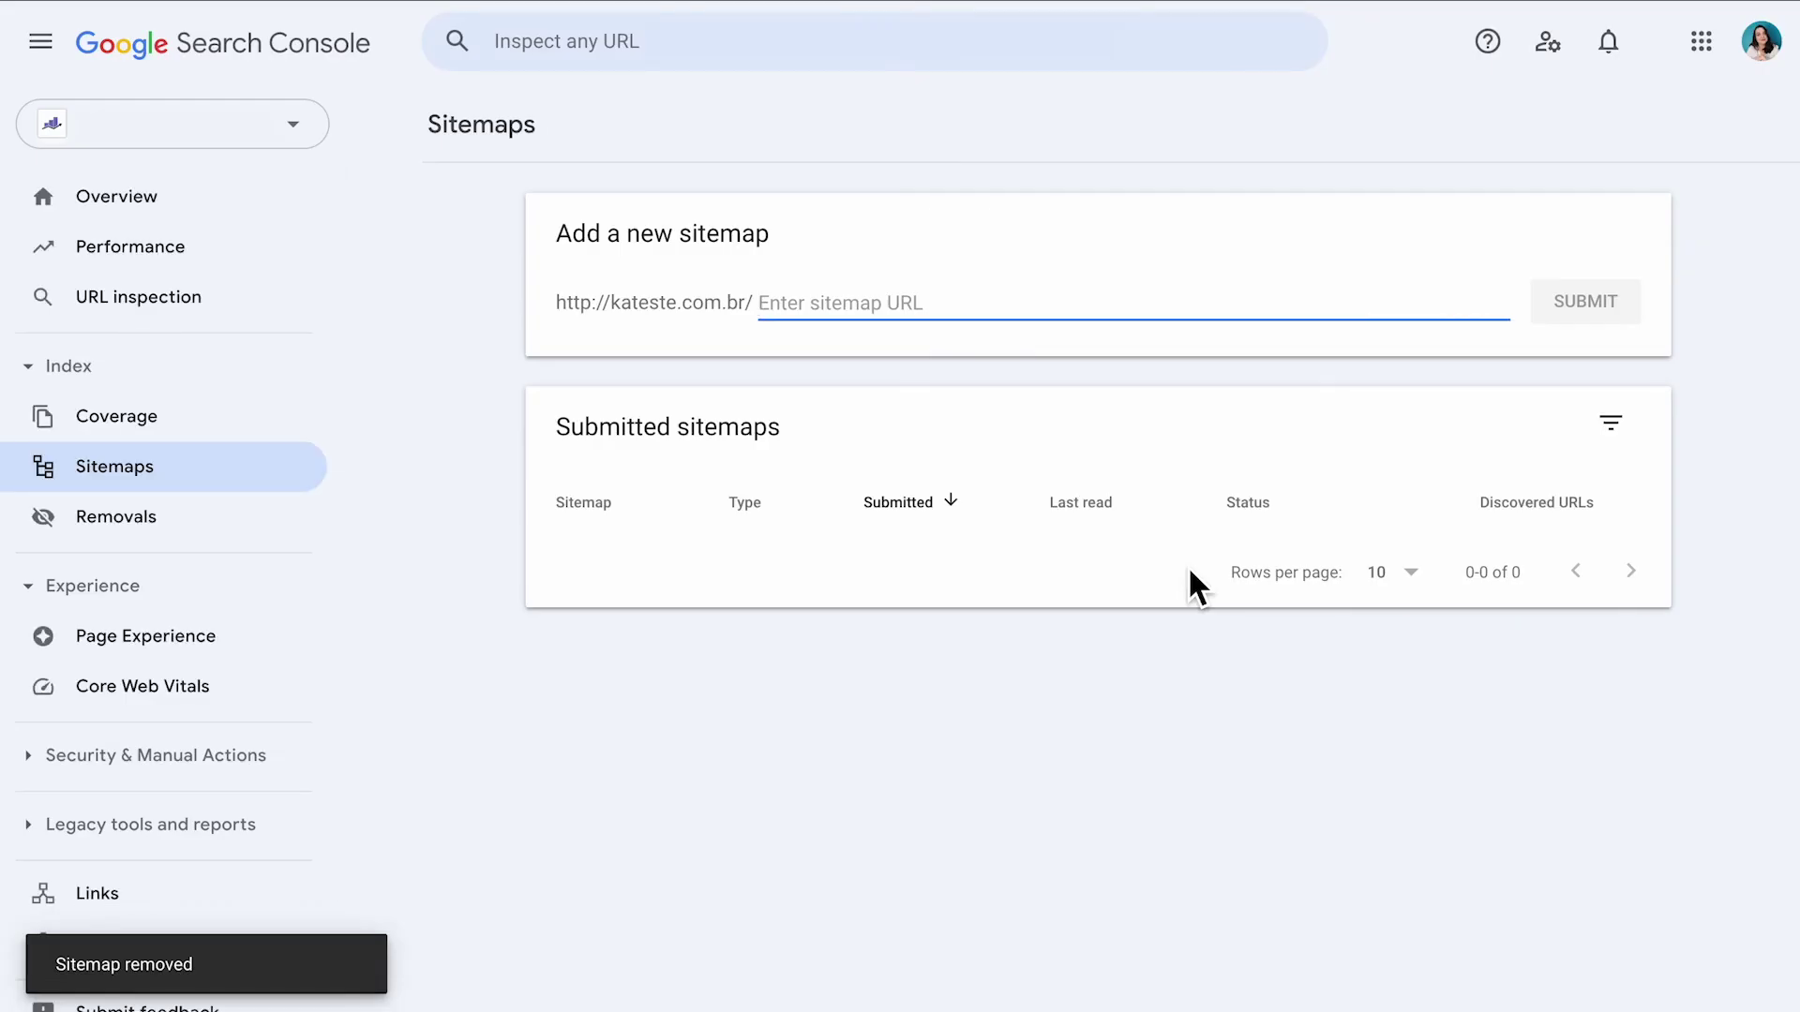
Step: Resubmit sitemap_index.xml and dismiss the success message
type("sitemap_index.xml")
left_click(1599, 313)
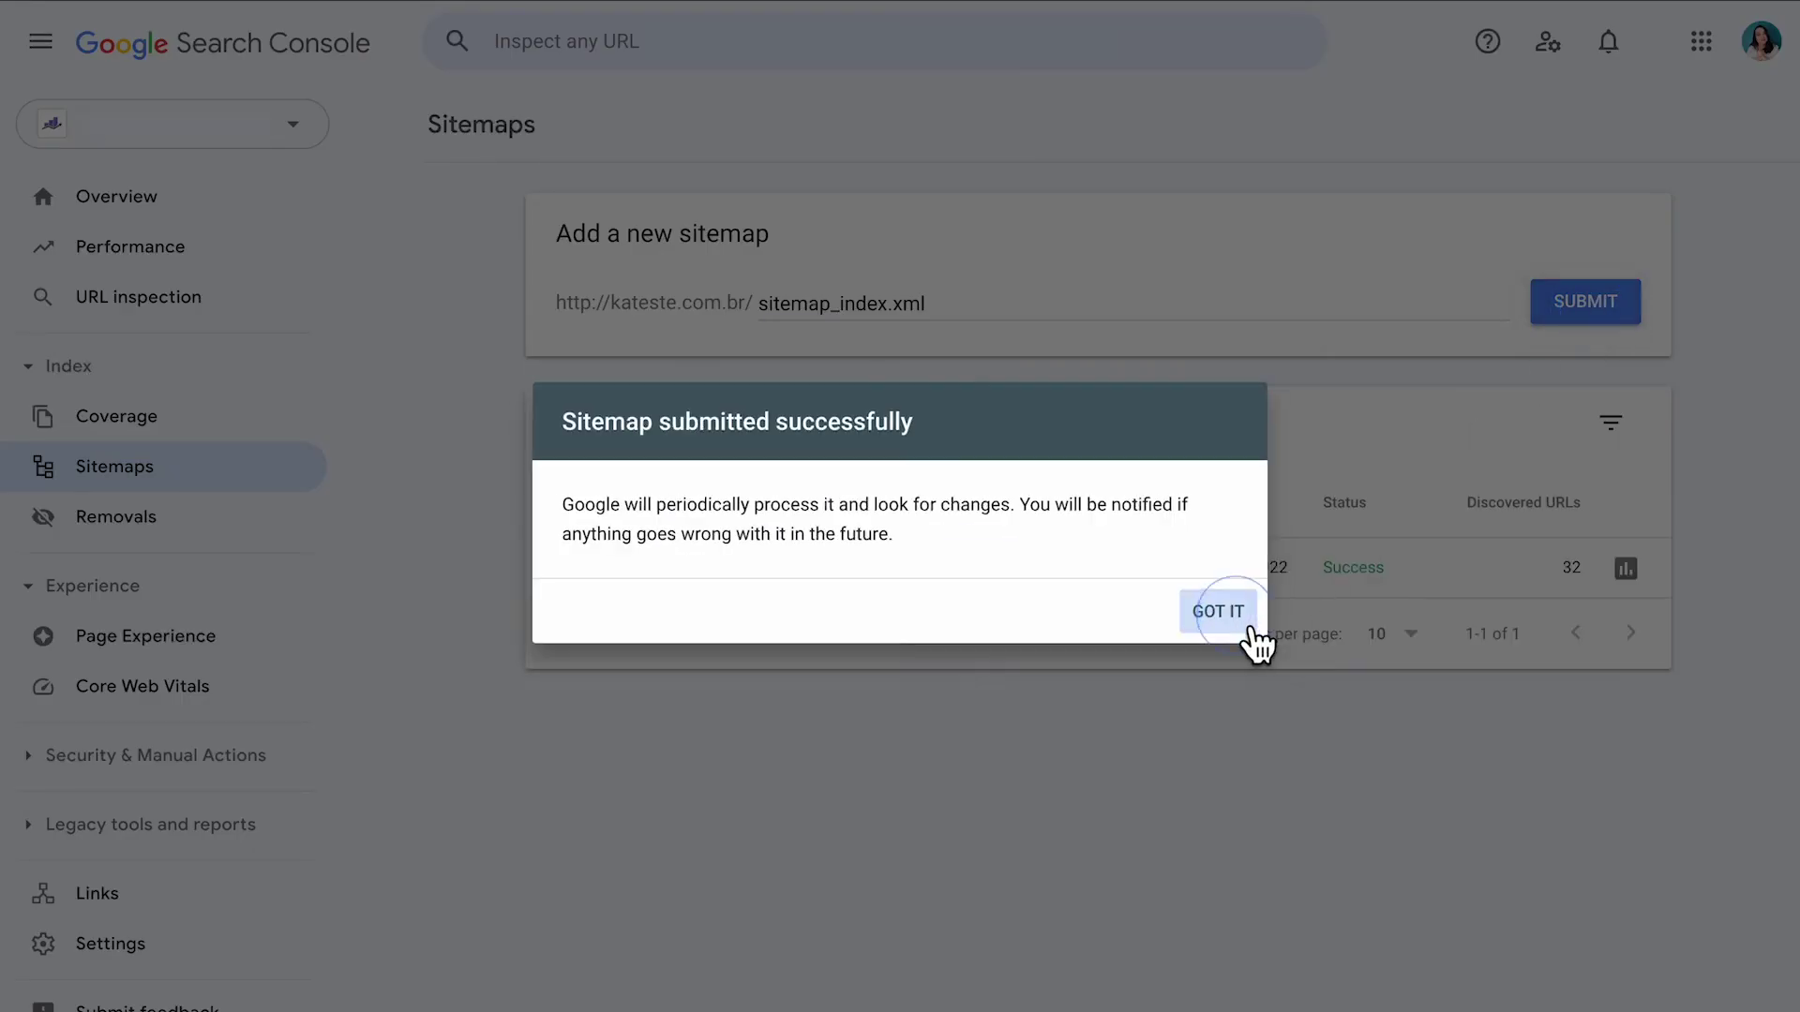
left_click(1240, 617)
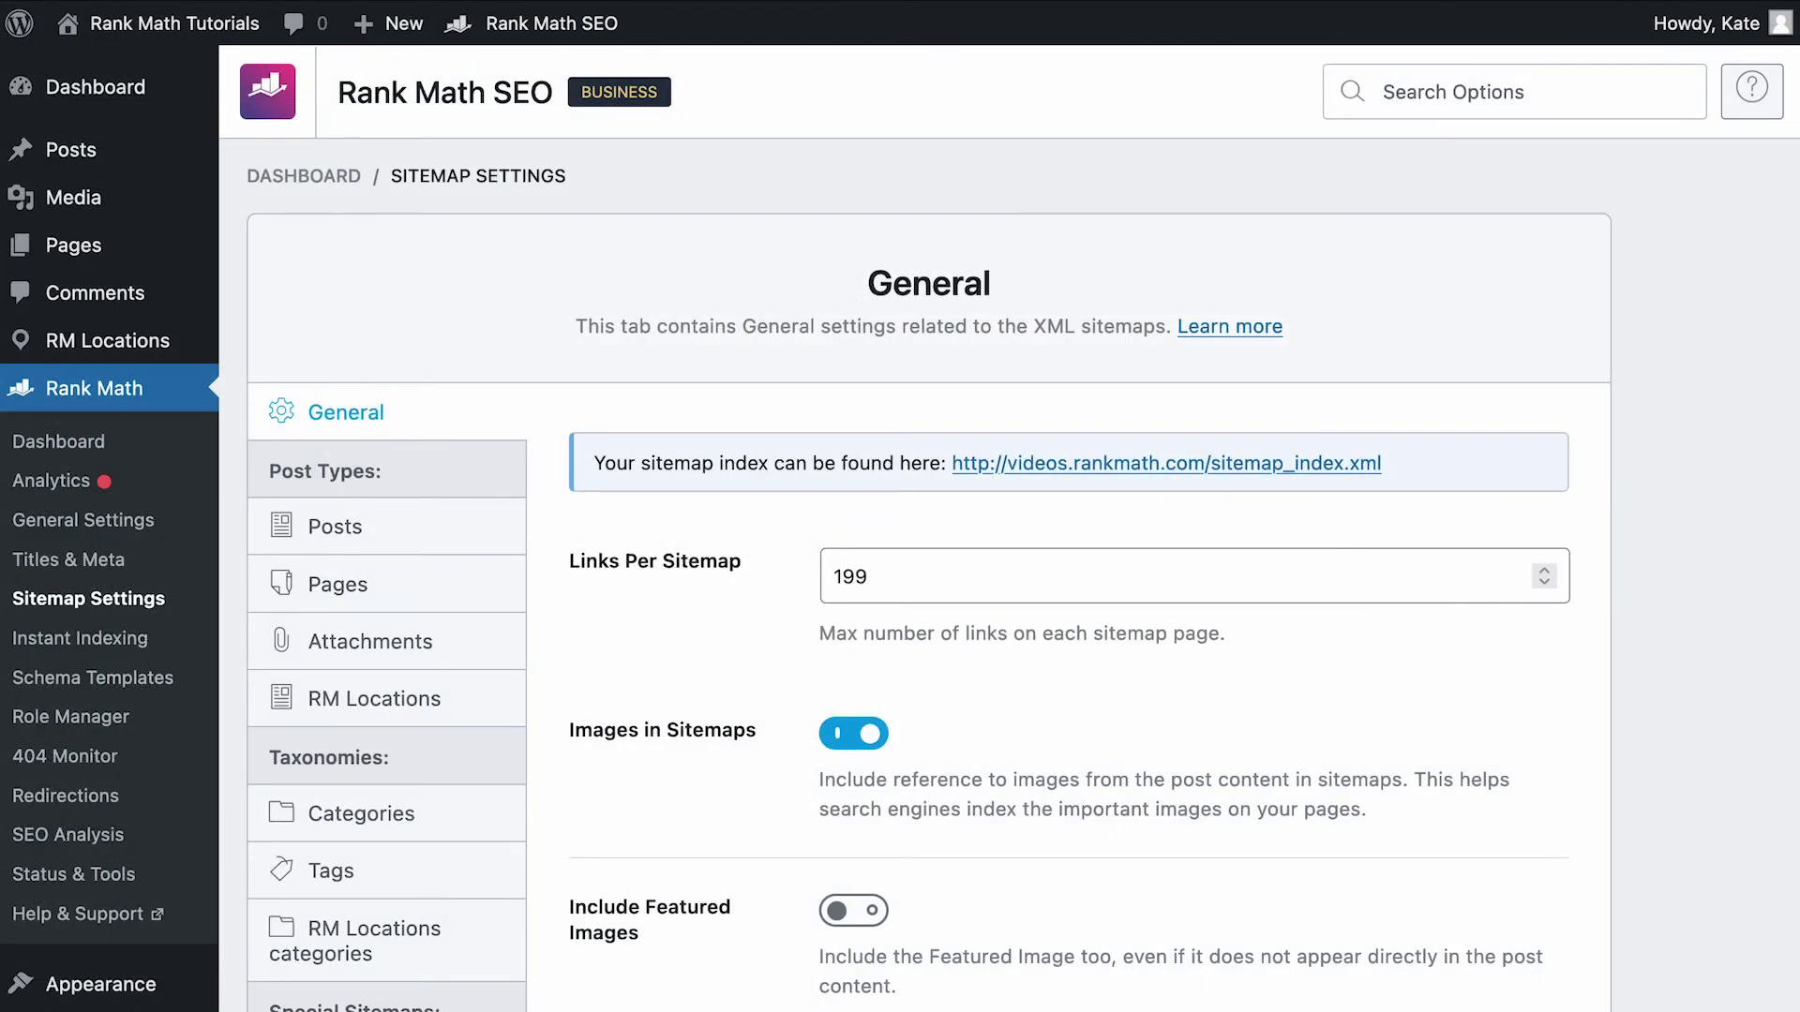
Step: Scroll down Sitemap Settings to reach the Ping Search Engines option
scroll(1210, 628, "down", 10)
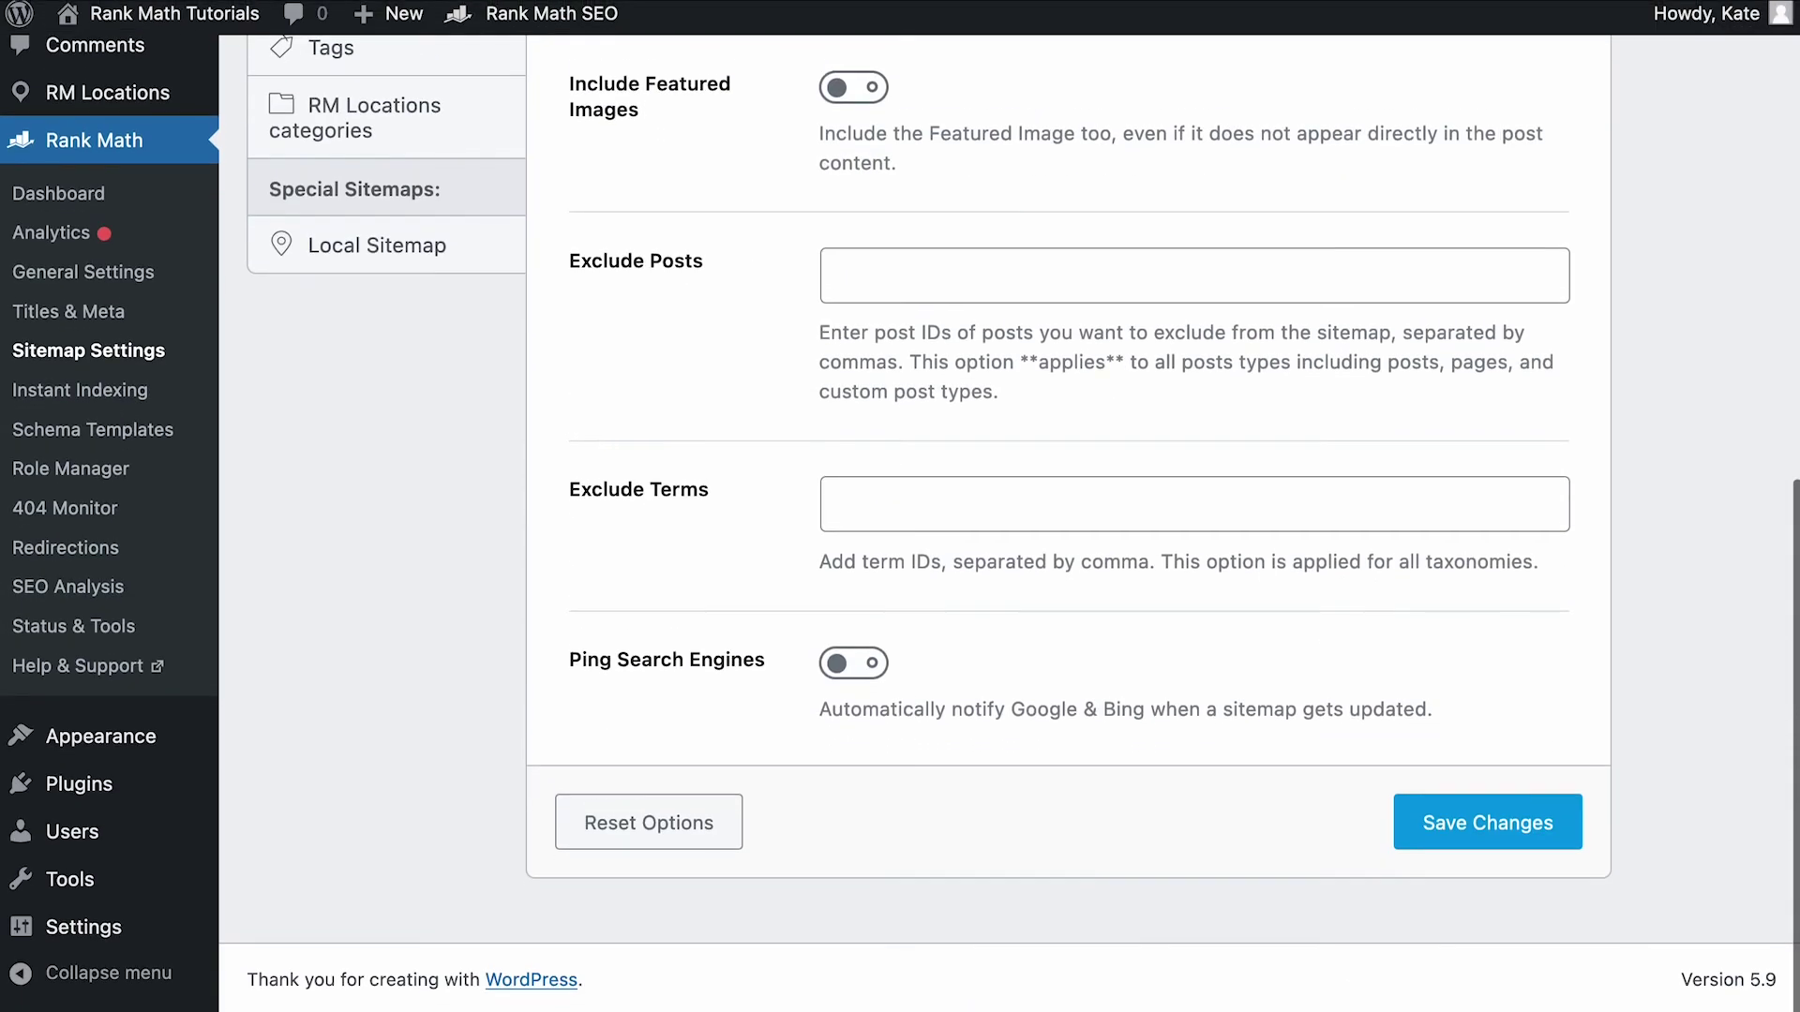